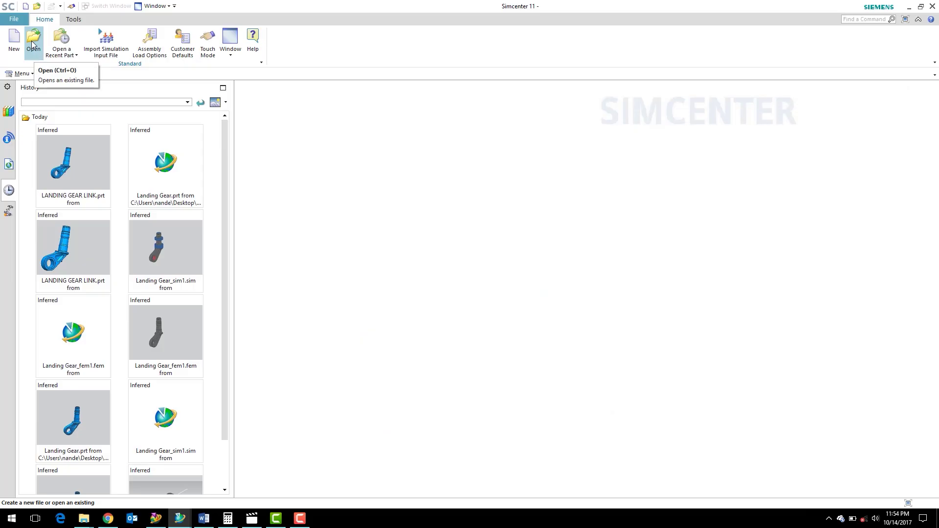
# Step: Open Landing Gear.prt from Workshops > Workshop 1 - Landing Gear, showing Part Files (*.prt)
pyautogui.click(33, 42)
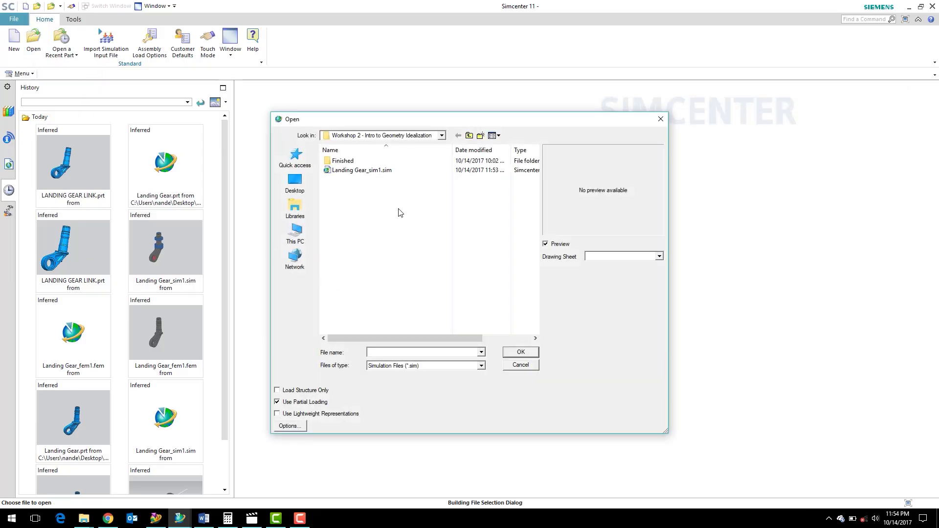
pyautogui.click(406, 135)
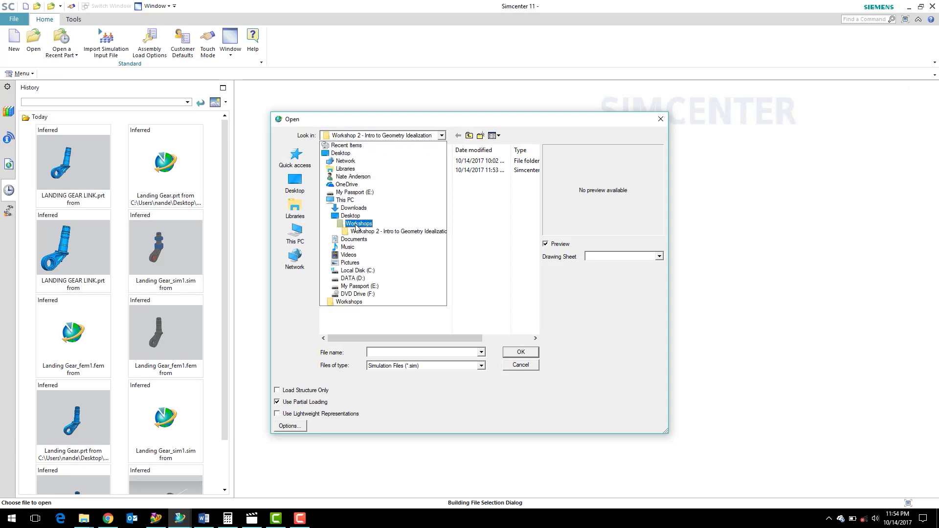
pyautogui.click(358, 223)
pyautogui.doubleClick(356, 163)
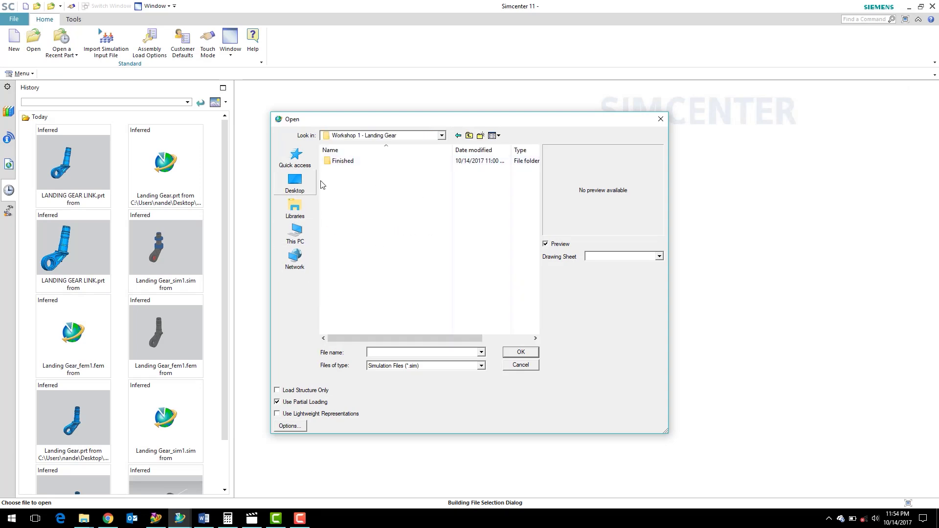
pyautogui.click(420, 367)
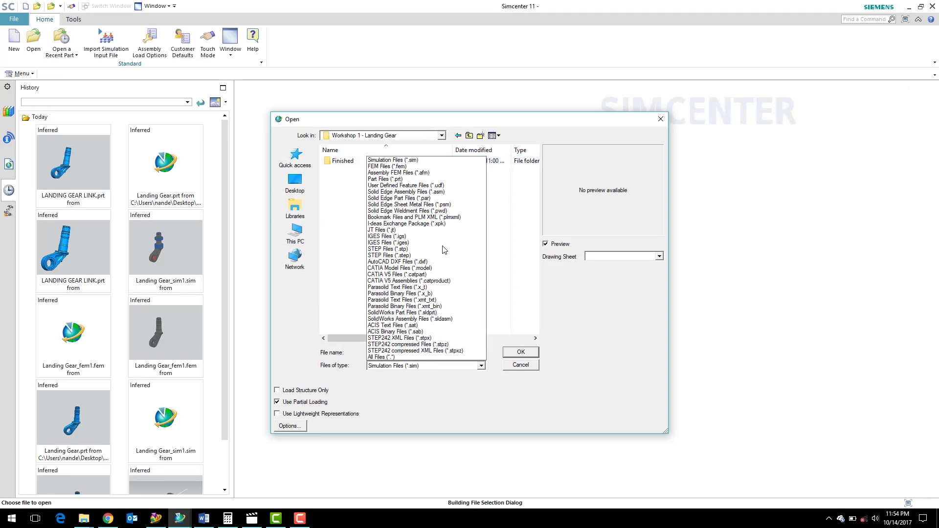
pyautogui.click(384, 179)
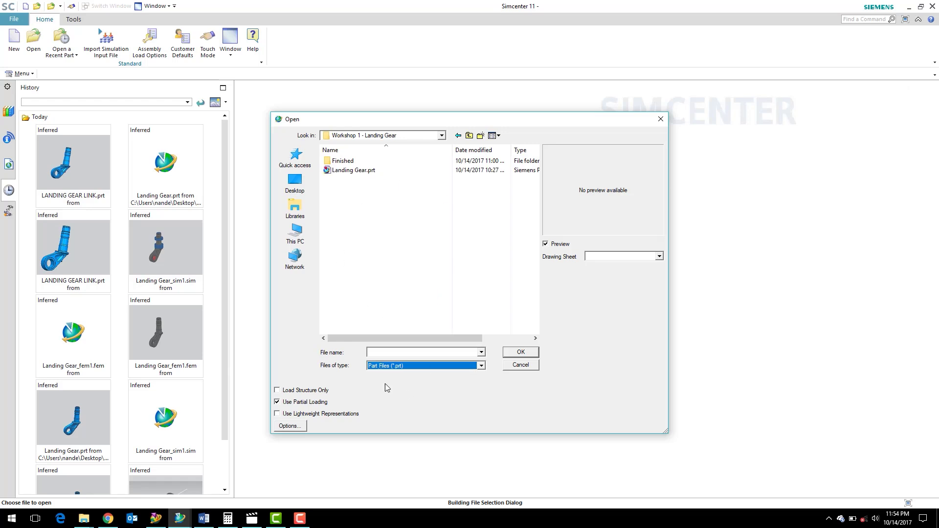
pyautogui.doubleClick(338, 171)
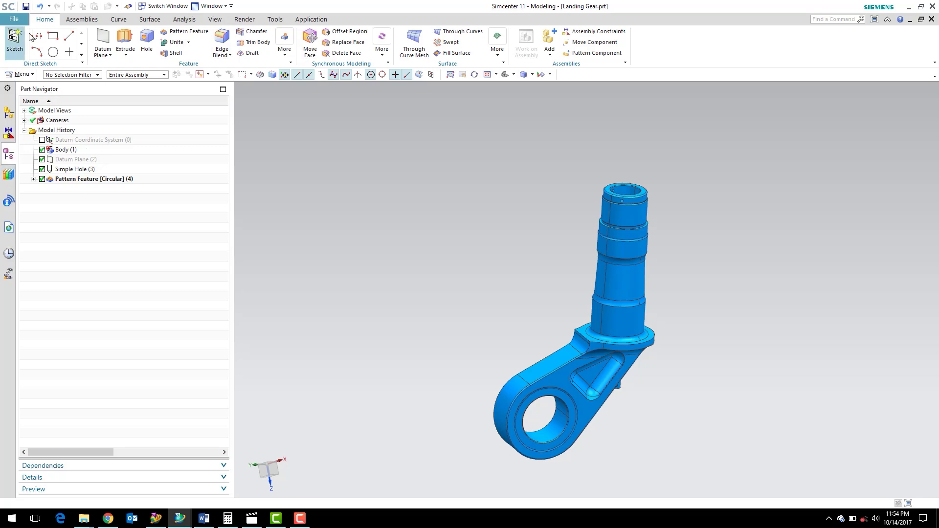
# Step: Turn on the Assemblies application from the Application tab
pyautogui.click(316, 20)
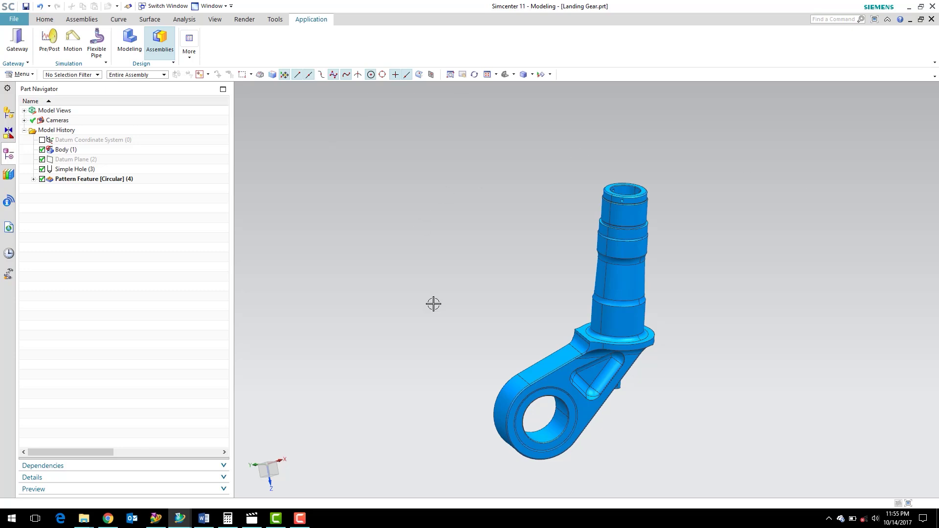
pyautogui.click(157, 45)
# Step: Switch to Pre/Post and select Landing Gear.prt in the Simulation Navigator
pyautogui.click(50, 42)
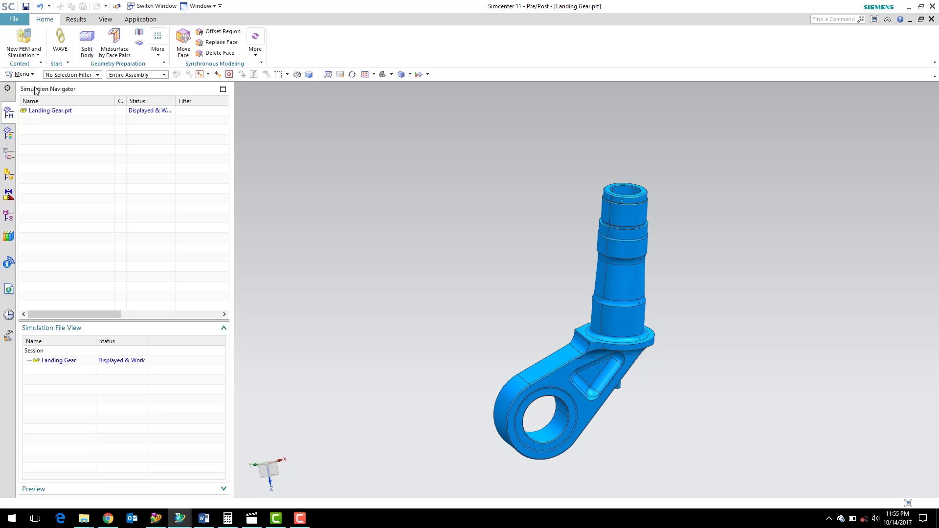
pyautogui.click(41, 114)
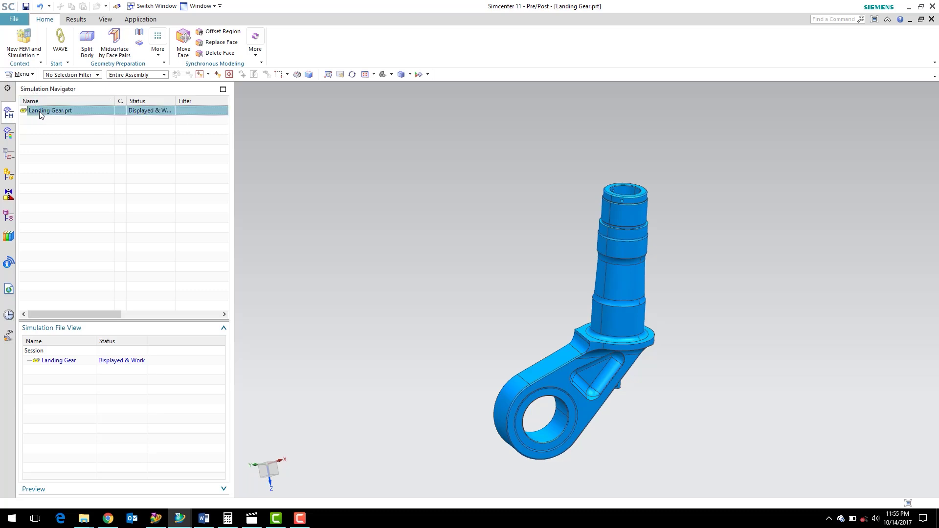
# Step: Create a new FEM and simulation for Landing Gear.prt with a SOL 101 Linear Statics solution
pyautogui.rightClick(40, 112)
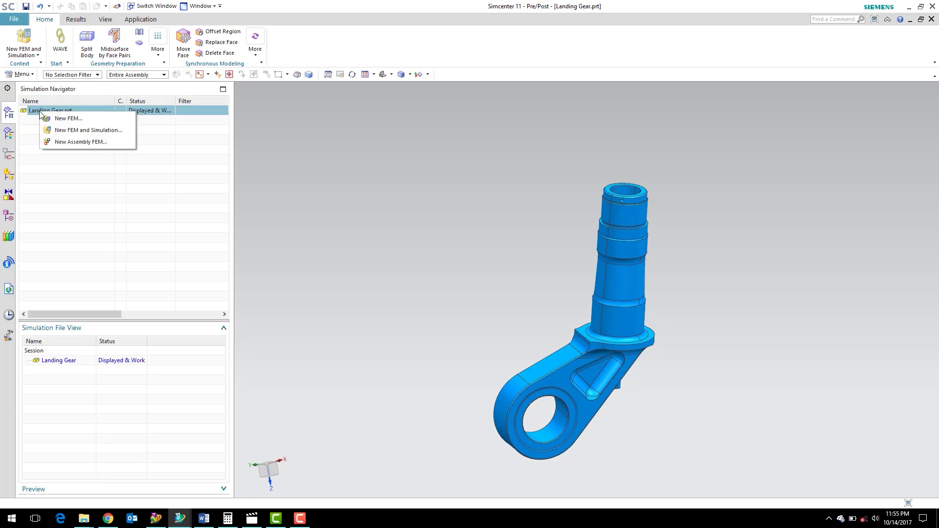
pyautogui.click(62, 131)
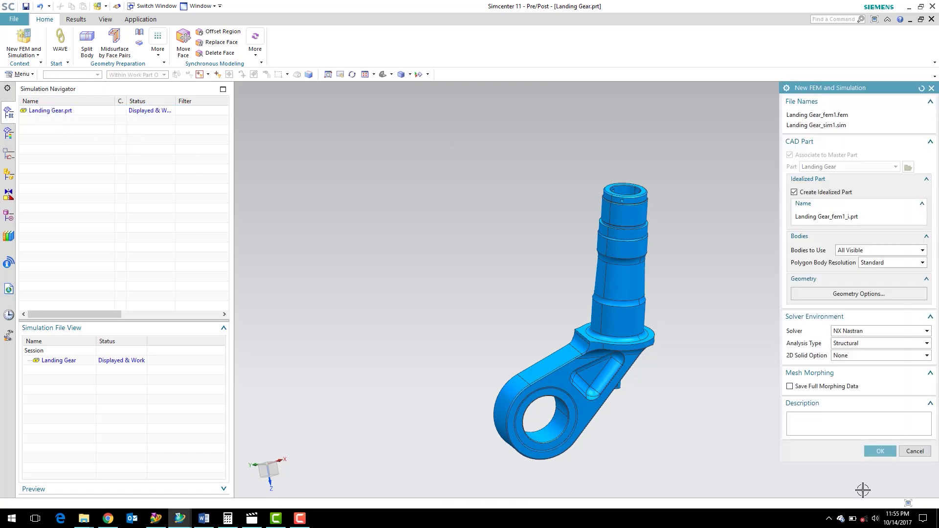
pyautogui.click(881, 452)
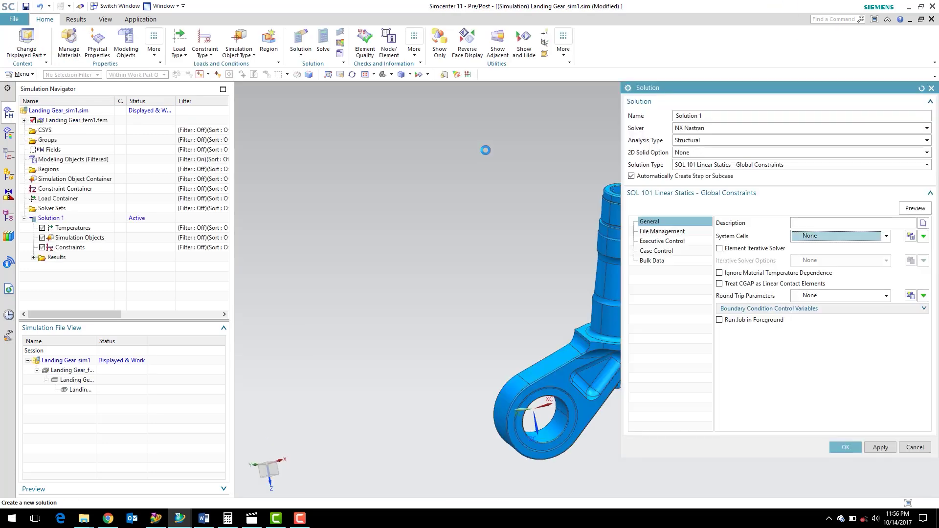
pyautogui.click(836, 449)
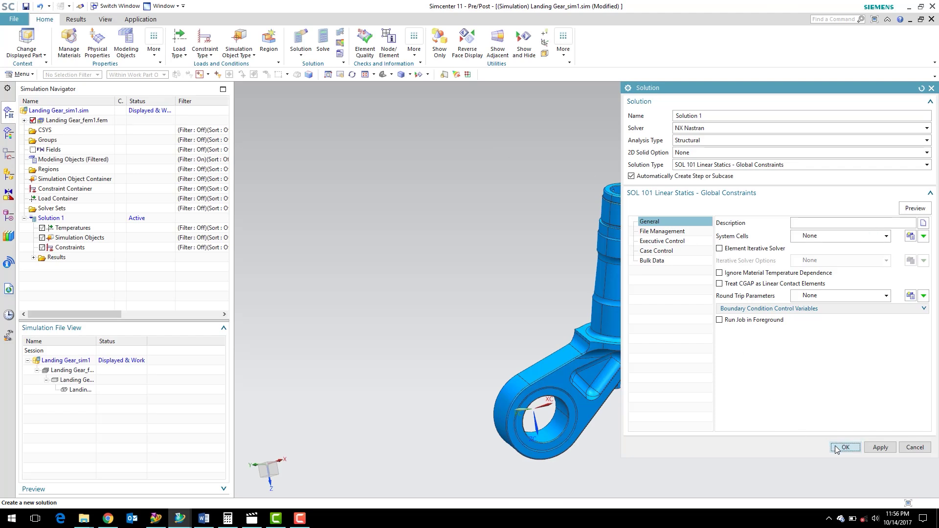
pyautogui.click(836, 449)
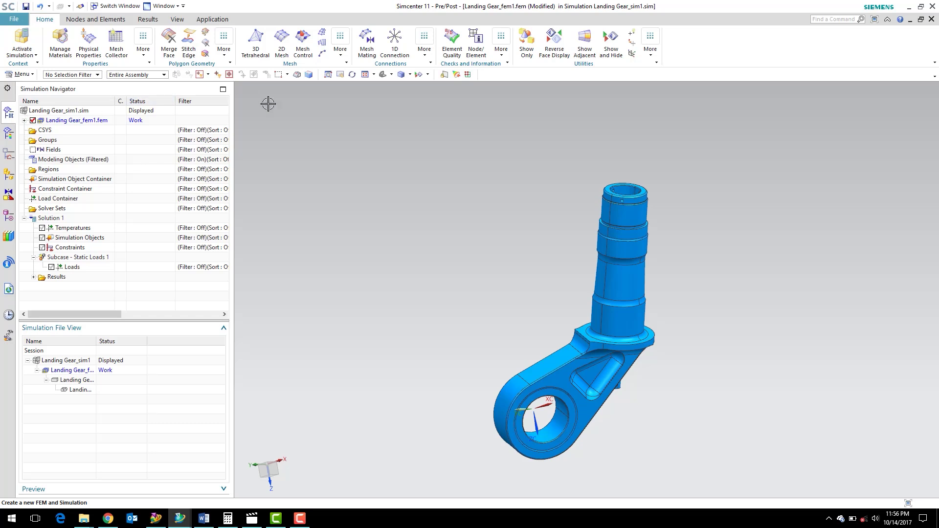
# Step: Expand Landing Gear_fem1.fem in the Simulation Navigator to list its contents
pyautogui.click(25, 120)
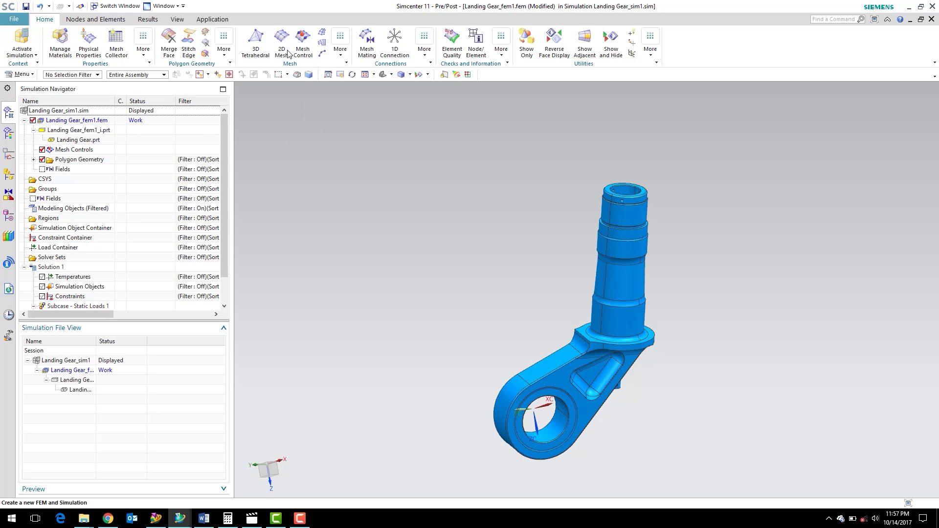
# Step: Mesh the landing gear body with CTETRA(10) tetrahedrals, 0.833 in automatic size, linear midnodes
pyautogui.click(255, 39)
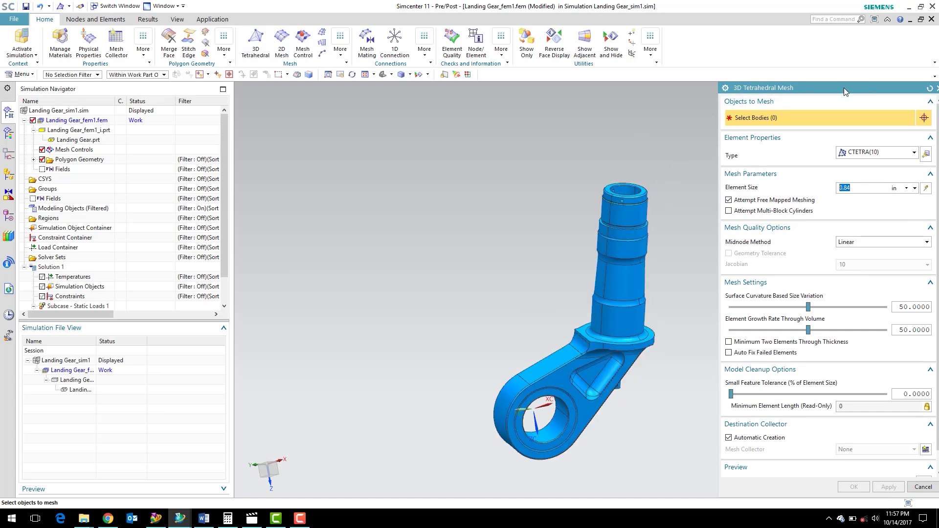
pyautogui.moveTo(835, 95); pyautogui.dragTo(827, 95)
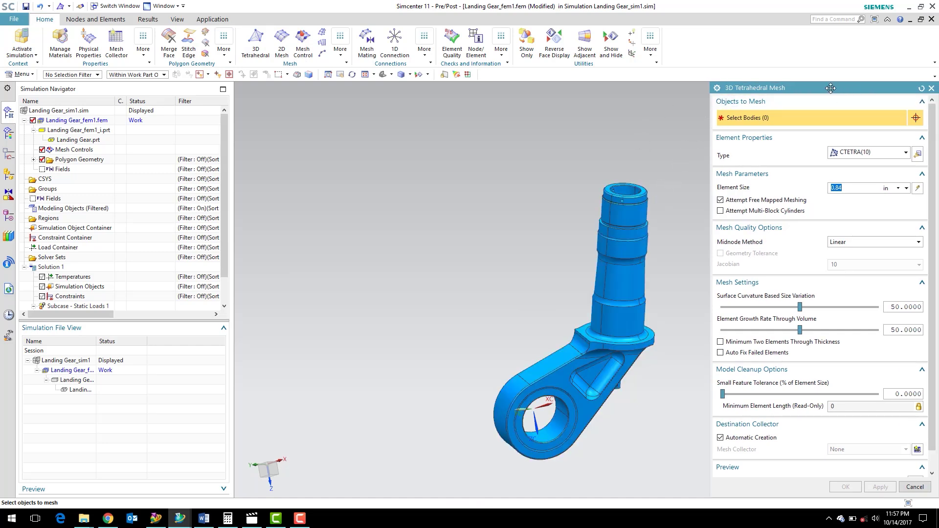
pyautogui.click(612, 212)
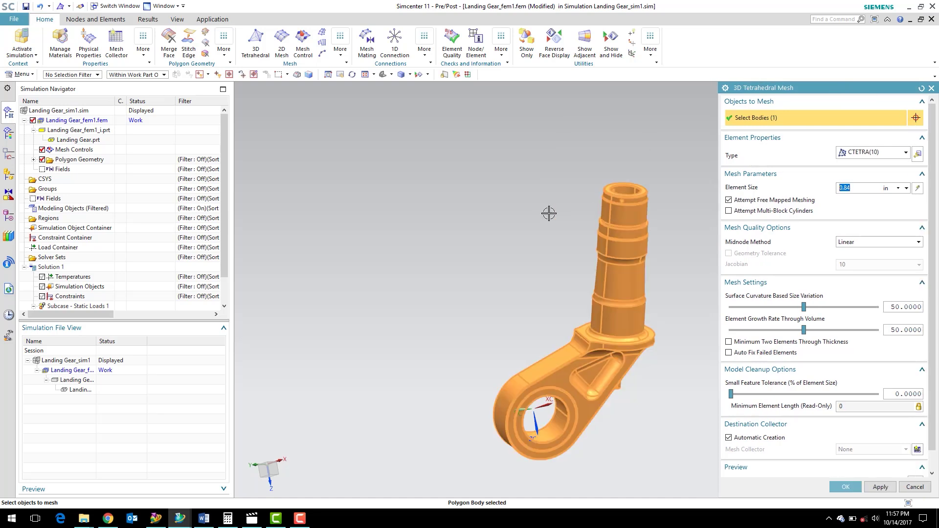
pyautogui.click(917, 190)
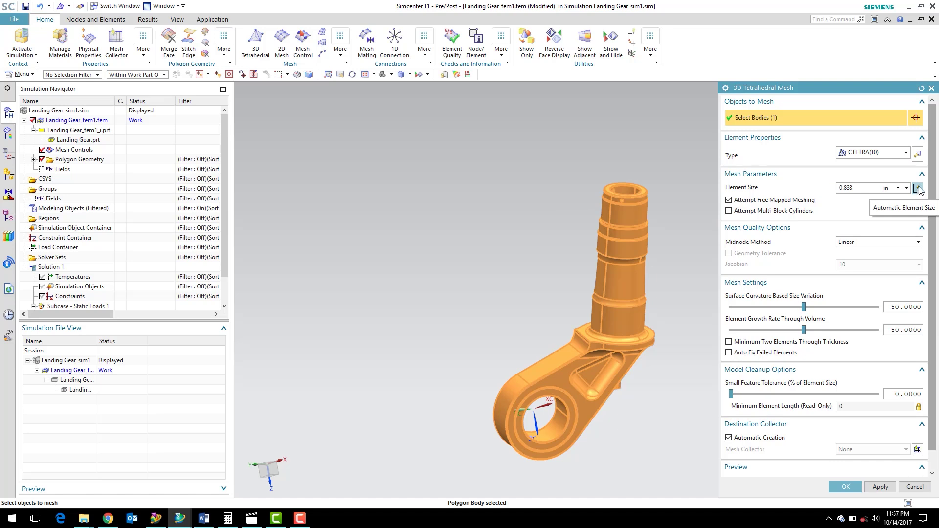
pyautogui.click(918, 189)
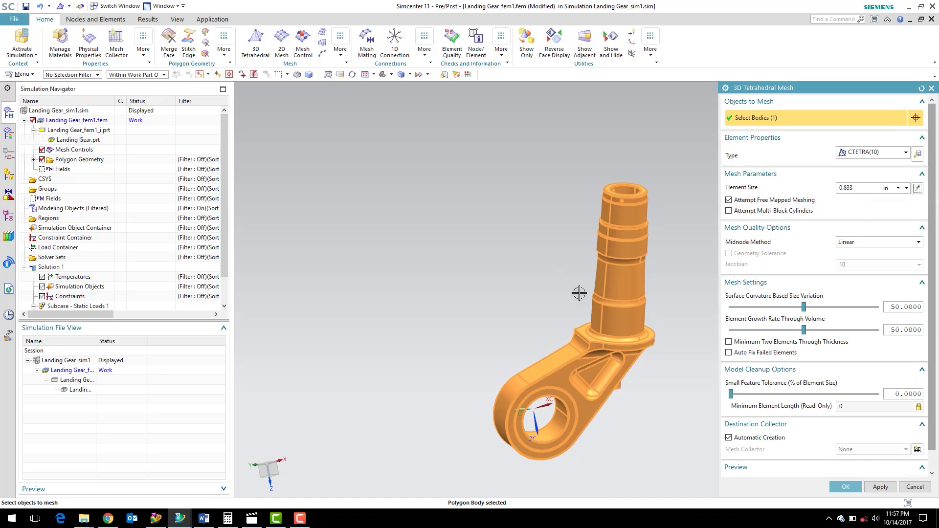
pyautogui.click(881, 242)
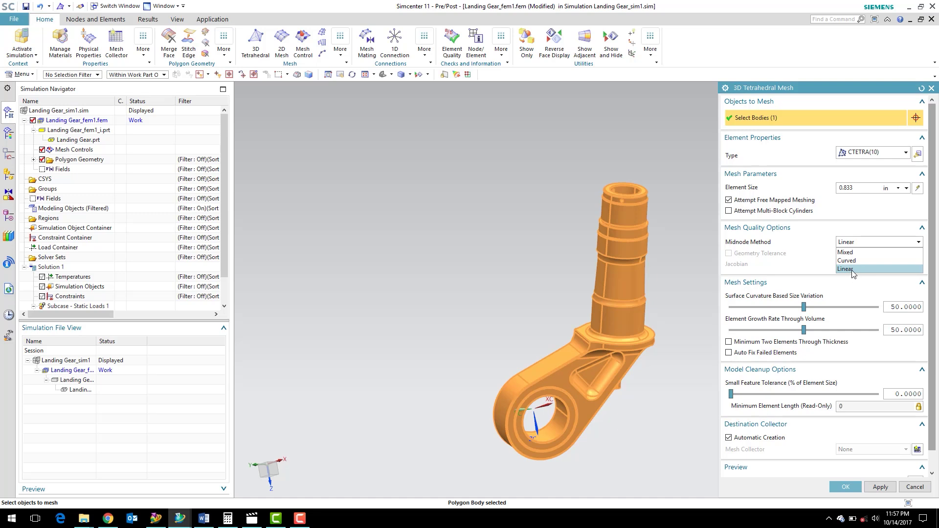
pyautogui.click(854, 270)
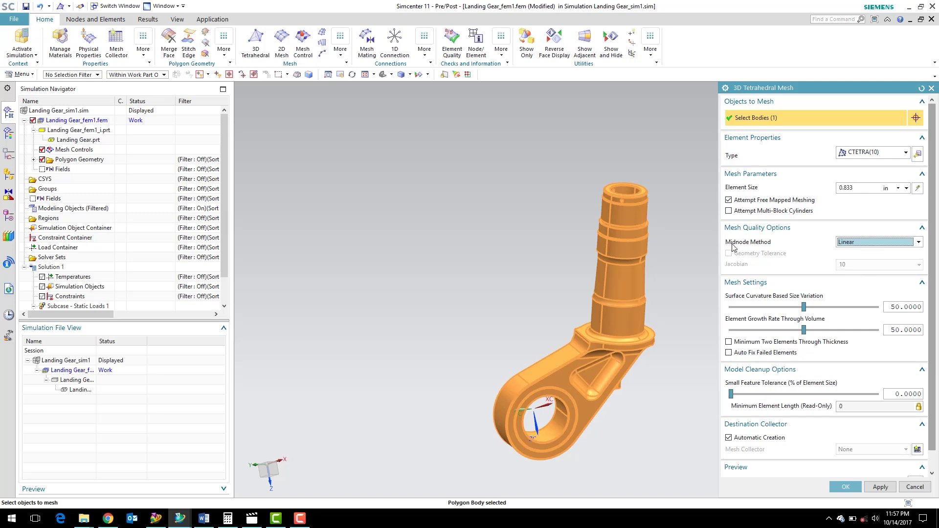
pyautogui.click(845, 487)
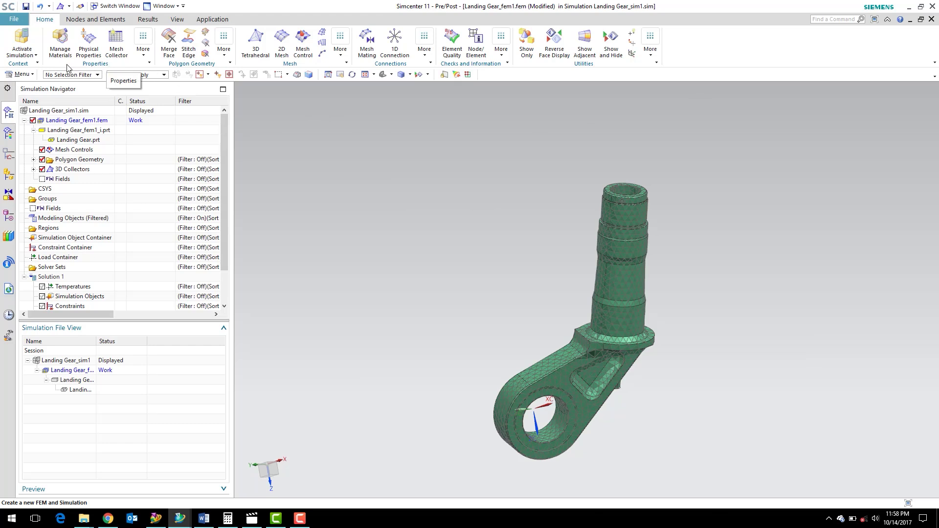
# Step: Assign the library material AISI_Steel_4340 to the landing gear body
pyautogui.click(145, 54)
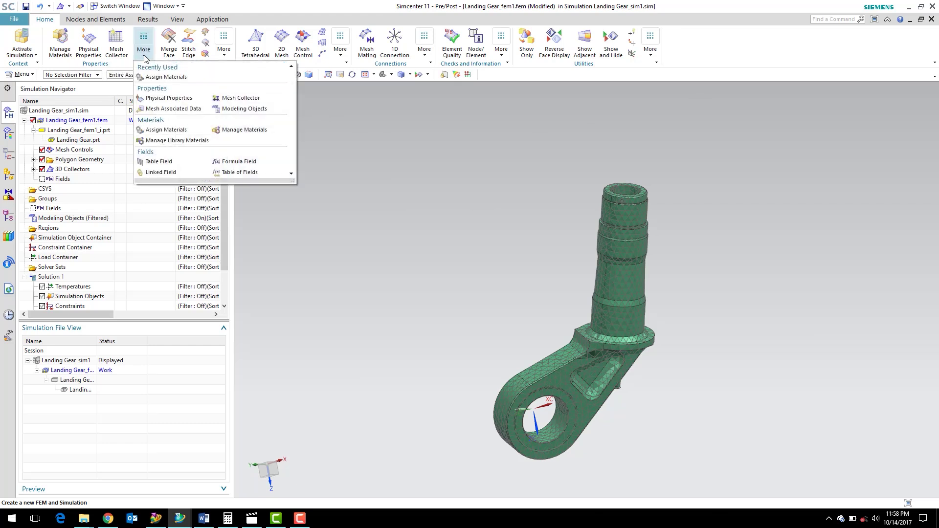
pyautogui.click(162, 77)
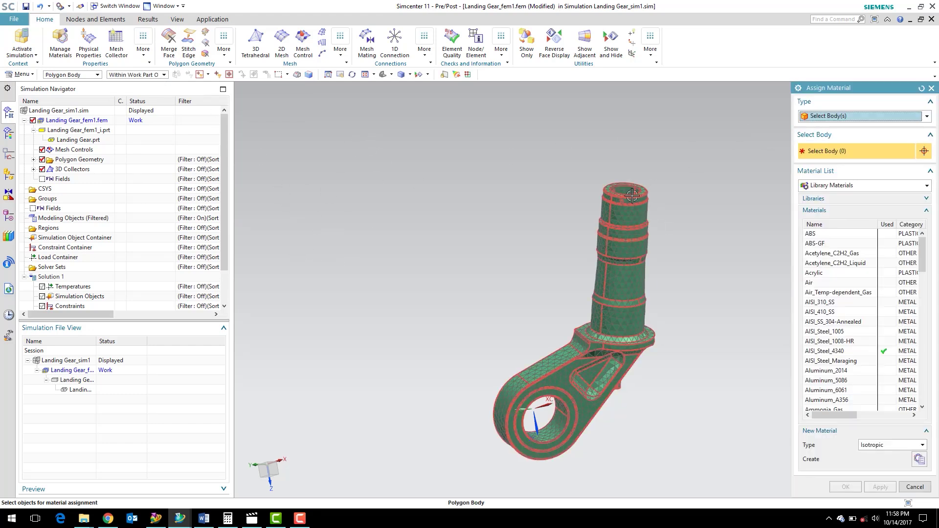
pyautogui.click(622, 237)
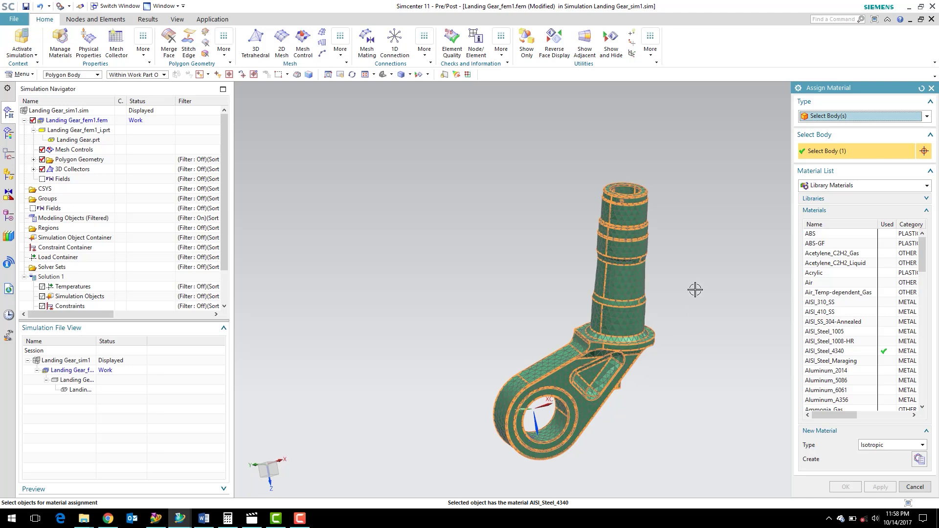
pyautogui.click(824, 353)
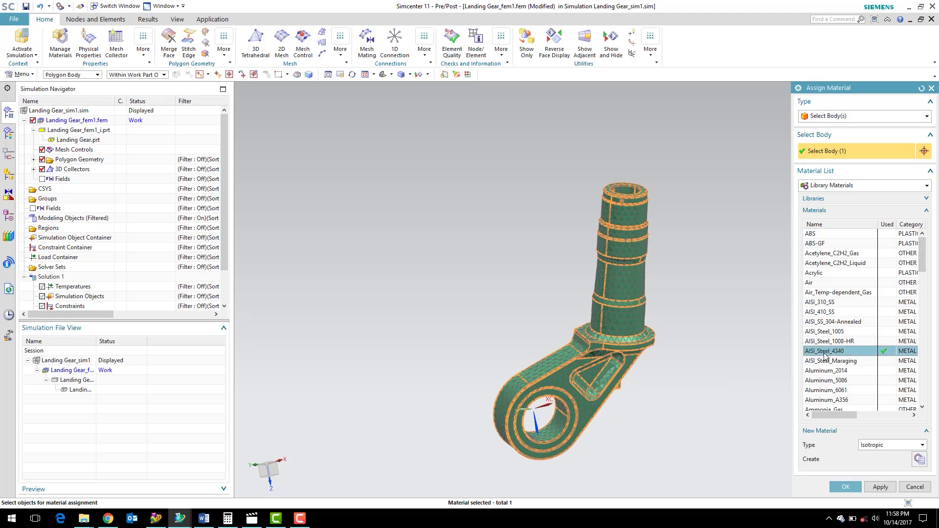
pyautogui.click(844, 488)
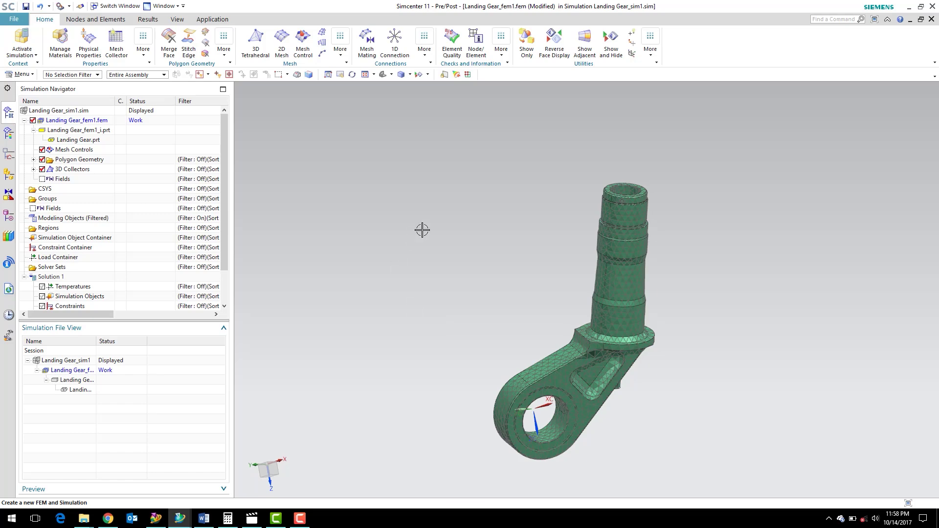
# Step: Make Landing Gear_sim1.sim the work part and widen the navigator's Name column
pyautogui.moveTo(424, 218); pyautogui.dragTo(528, 283, button='middle')
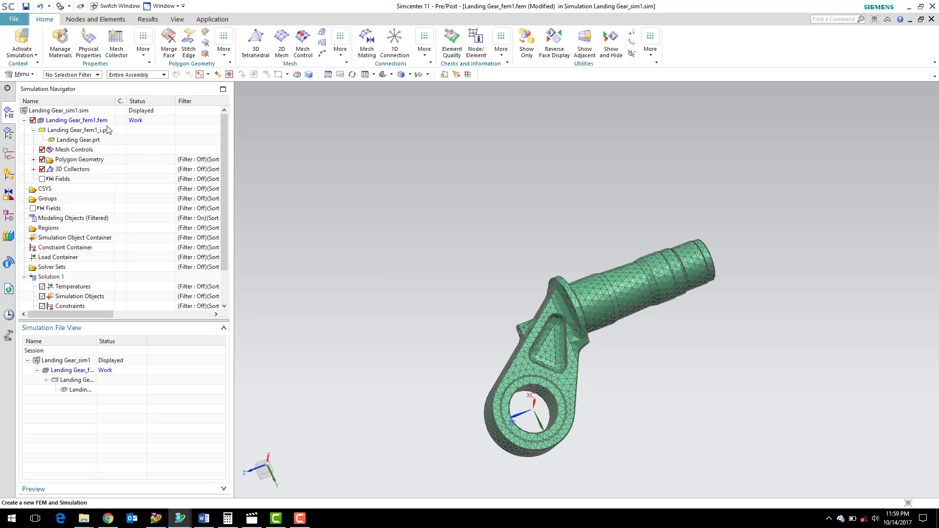
pyautogui.click(62, 113)
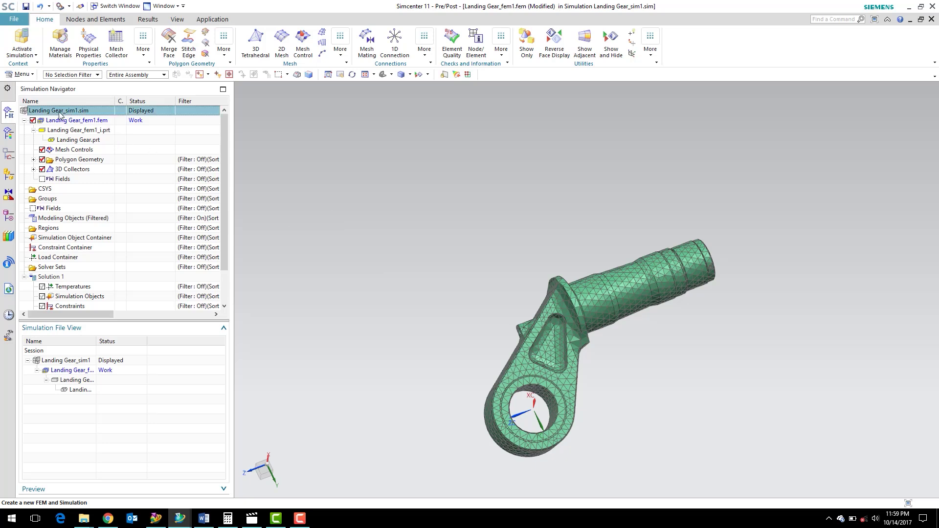
pyautogui.rightClick(59, 114)
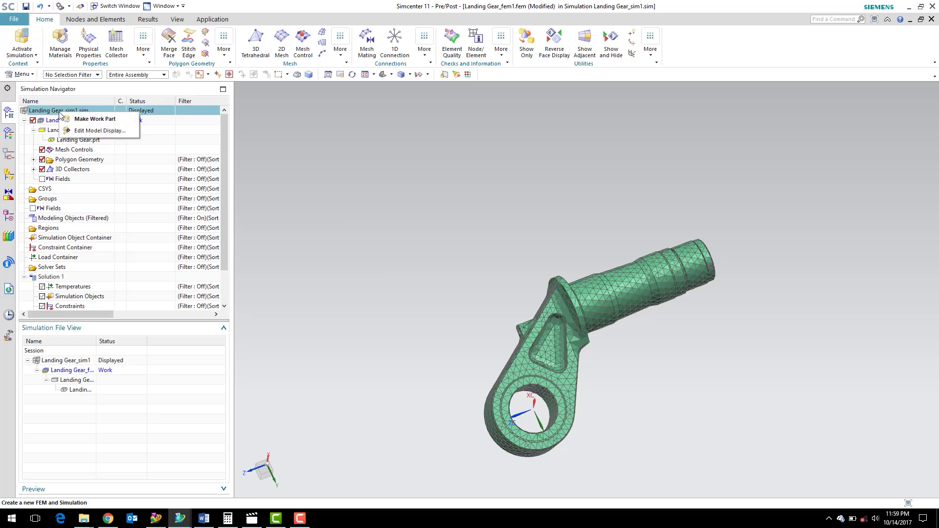
pyautogui.click(95, 120)
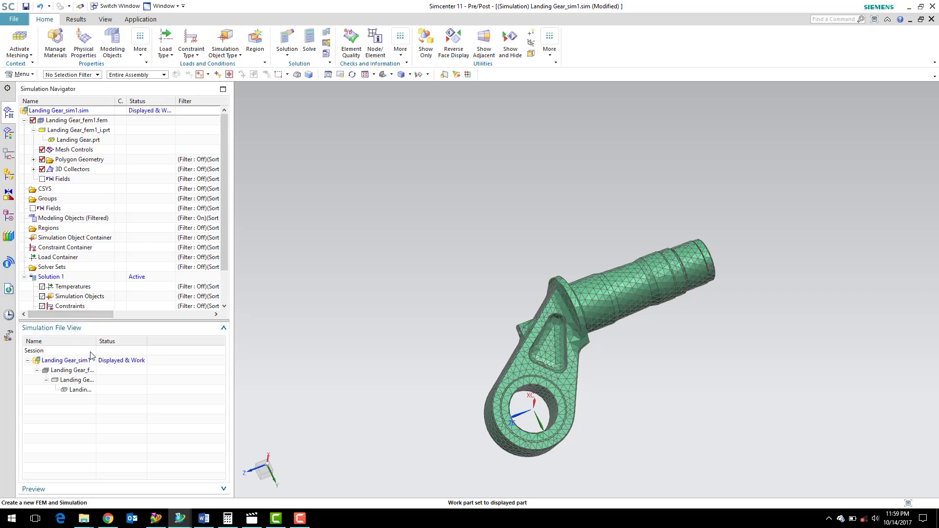
pyautogui.moveTo(96, 341); pyautogui.dragTo(132, 341)
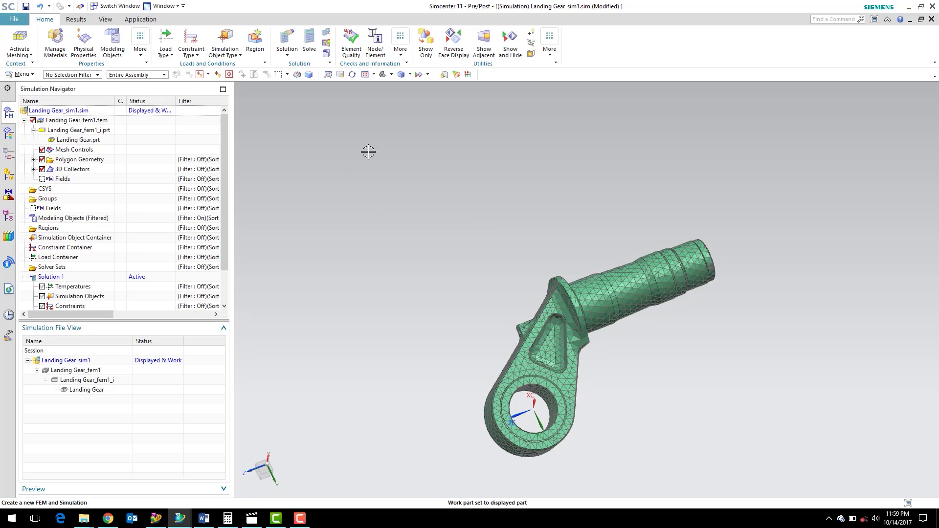
# Step: Start a force load on the inner face of the landing gear's lower hole
pyautogui.click(164, 58)
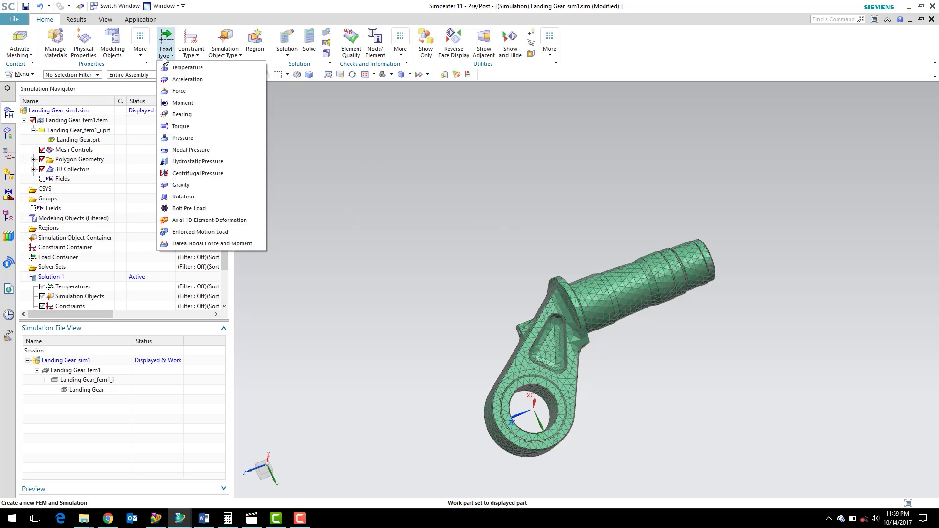
pyautogui.click(179, 91)
pyautogui.moveTo(484, 307); pyautogui.dragTo(526, 427, button='middle')
pyautogui.scroll(5, 557, 420)
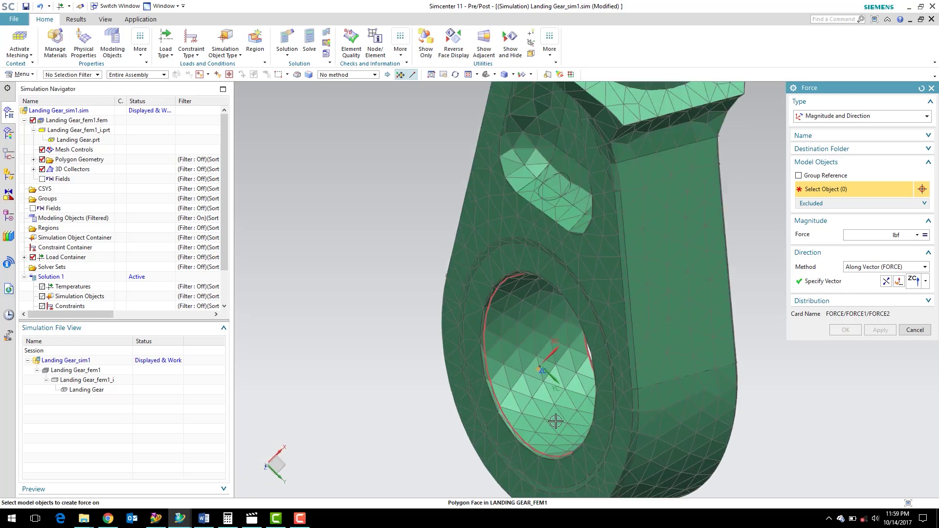
pyautogui.click(555, 420)
pyautogui.moveTo(555, 420); pyautogui.dragTo(483, 327, button='middle')
pyautogui.scroll(-3, 484, 327)
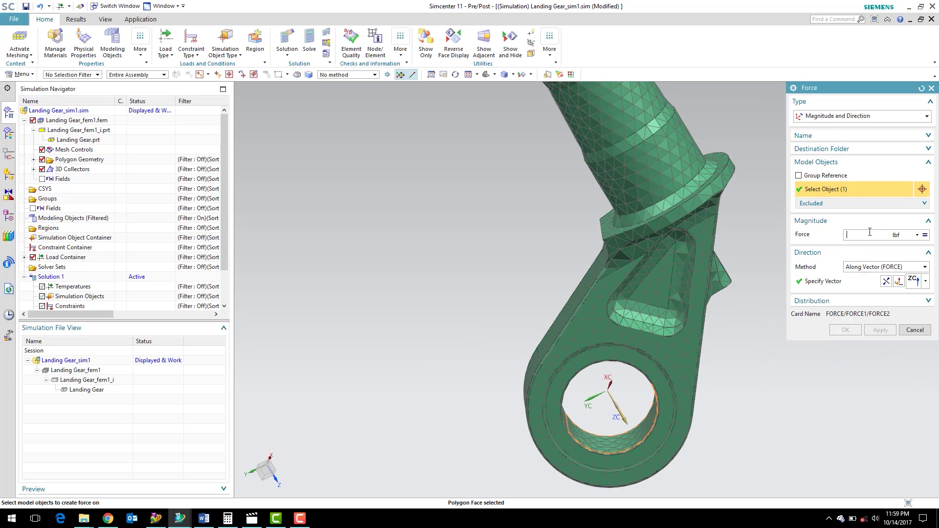
# Step: Set the force to 1000 lbf directed along ZC and create it
pyautogui.write('1000')
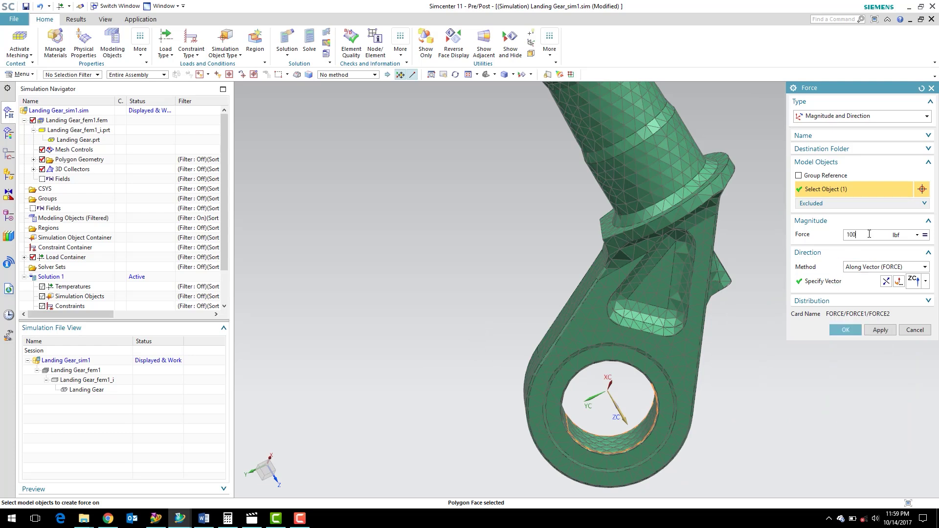
pyautogui.click(926, 281)
pyautogui.click(914, 405)
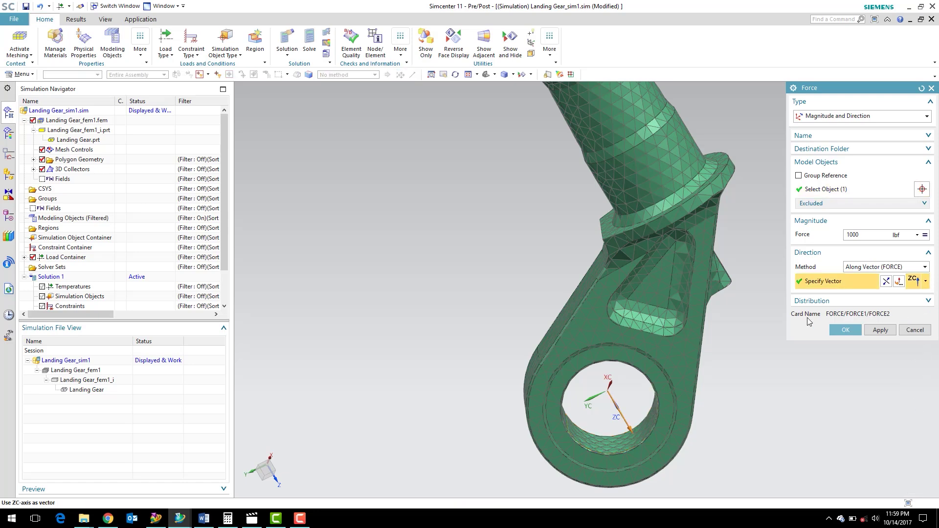
pyautogui.click(846, 331)
pyautogui.moveTo(446, 291); pyautogui.dragTo(468, 332, button='middle')
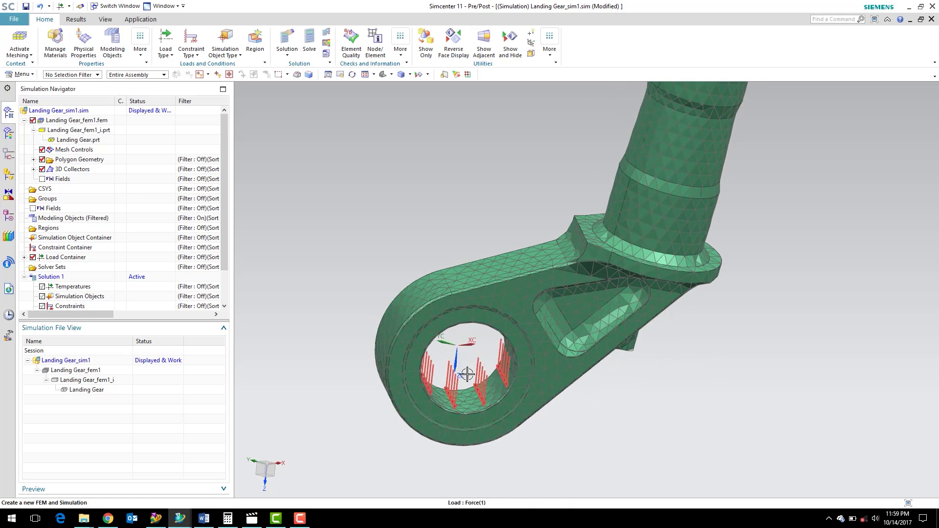
pyautogui.scroll(1, 468, 374)
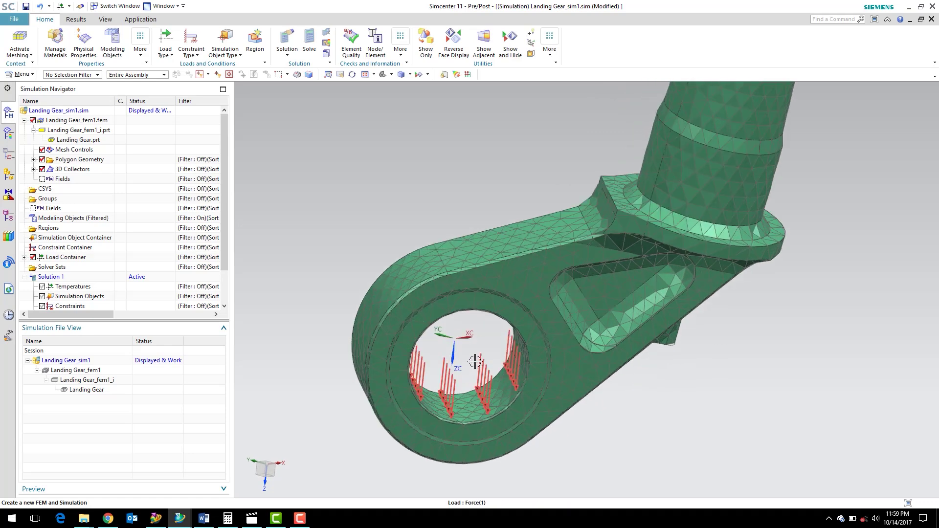
pyautogui.moveTo(477, 360); pyautogui.dragTo(483, 365, button='middle')
pyautogui.scroll(-4, 483, 365)
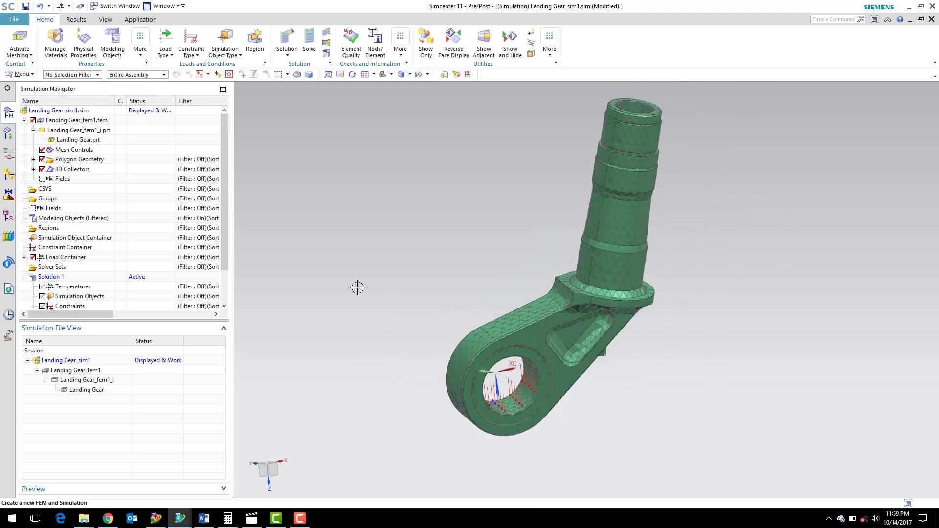
pyautogui.click(189, 54)
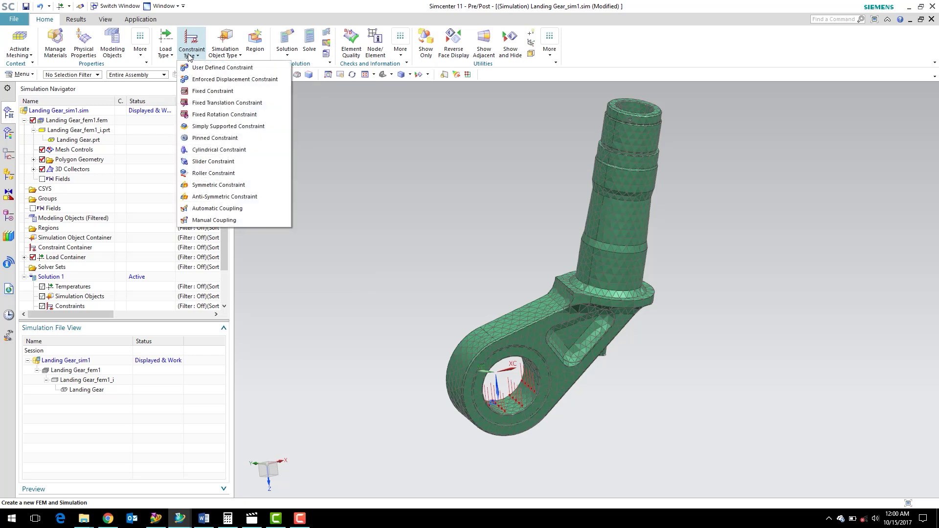
pyautogui.click(203, 151)
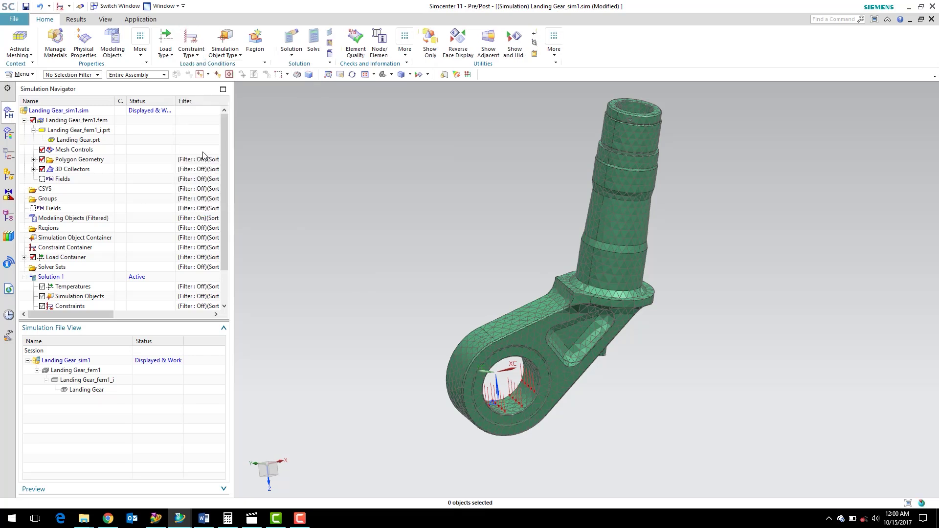
pyautogui.click(634, 268)
pyautogui.click(582, 259)
pyautogui.click(598, 169)
pyautogui.click(599, 186)
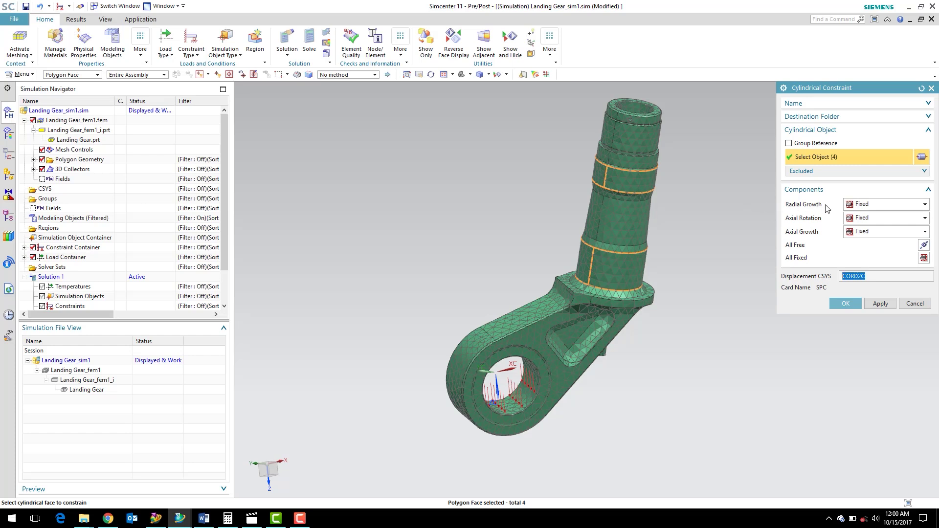
pyautogui.click(864, 219)
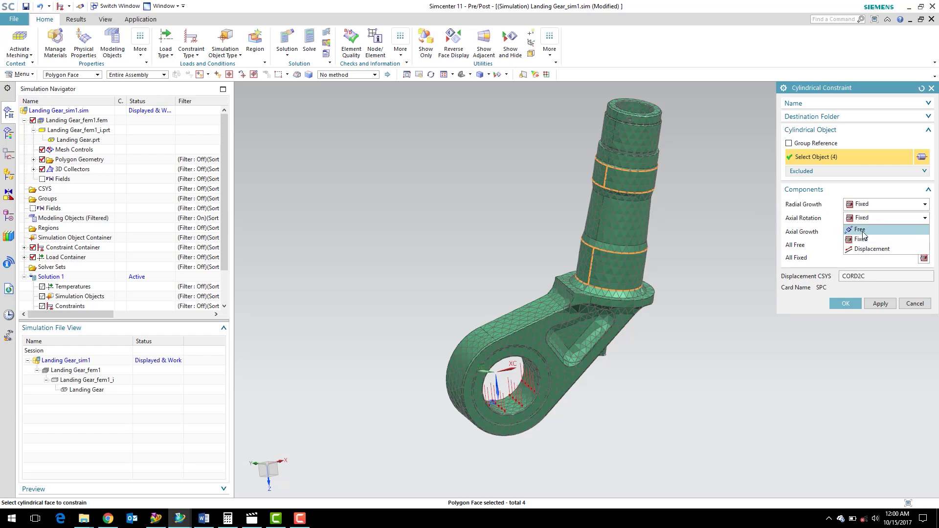
pyautogui.click(860, 230)
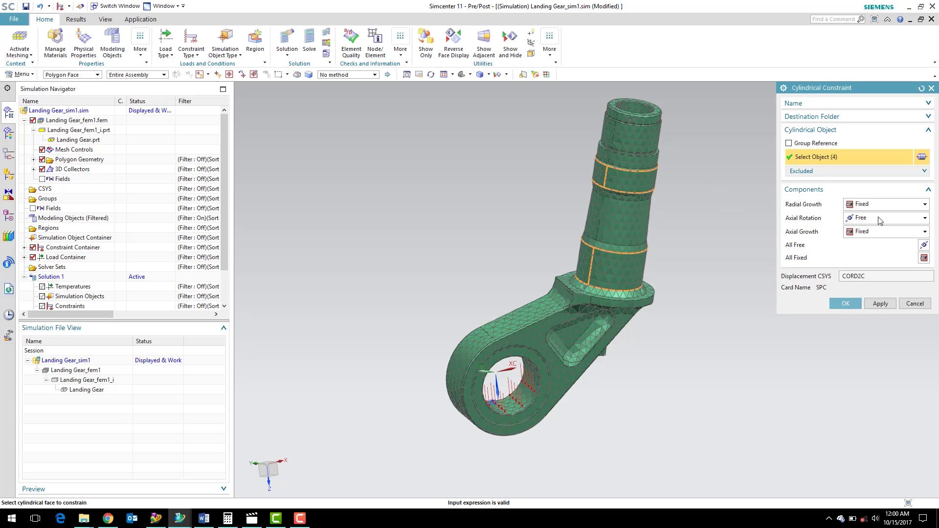
pyautogui.click(871, 234)
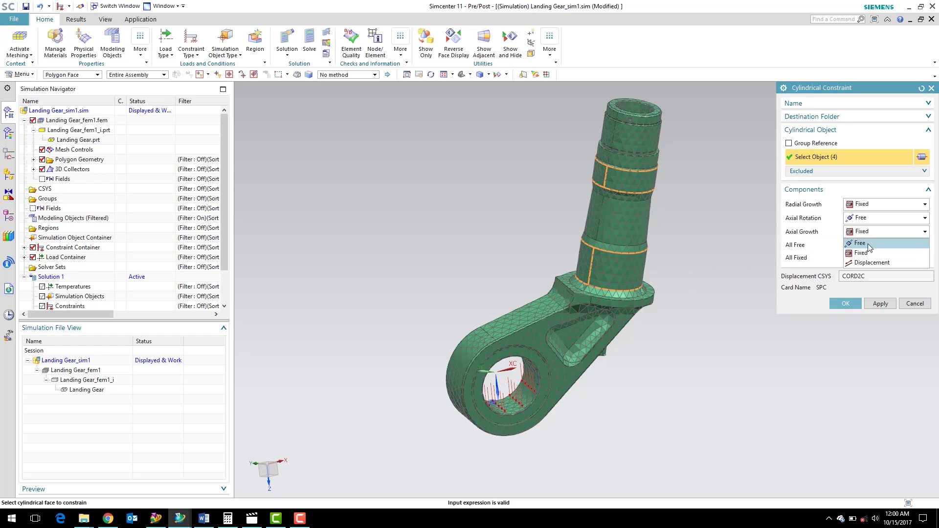
pyautogui.click(870, 243)
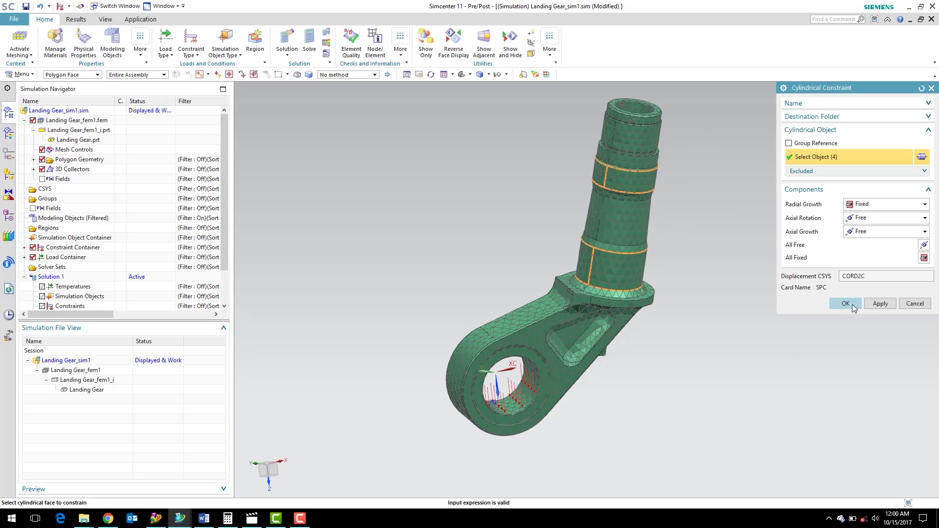
pyautogui.click(852, 305)
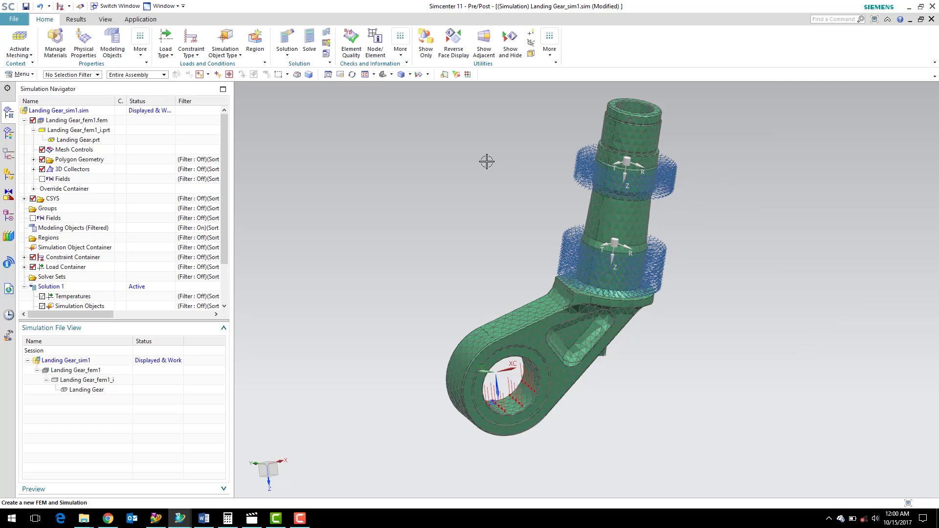
pyautogui.moveTo(456, 224); pyautogui.dragTo(444, 216, button='middle')
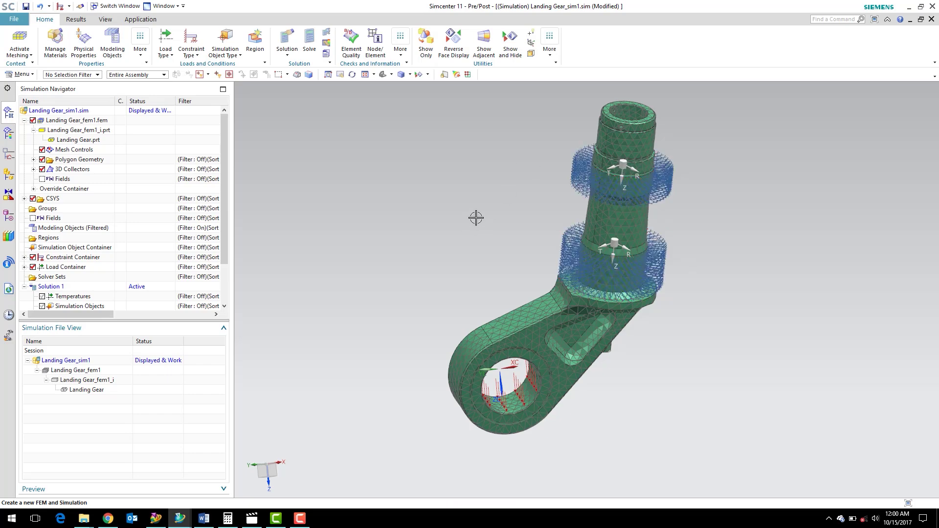
pyautogui.moveTo(473, 221); pyautogui.dragTo(482, 243, button='middle')
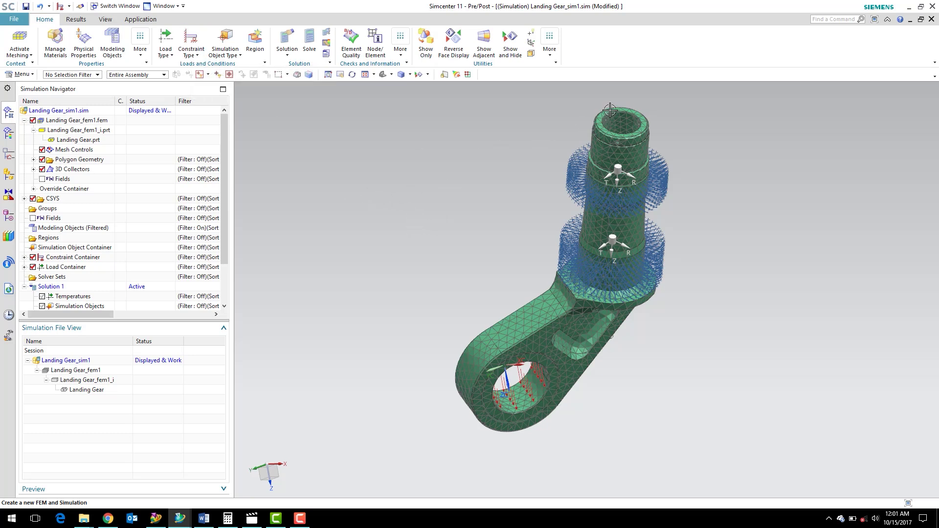
# Step: Apply a fixed constraint to the top ring face of the upper tube and inspect it
pyautogui.click(198, 55)
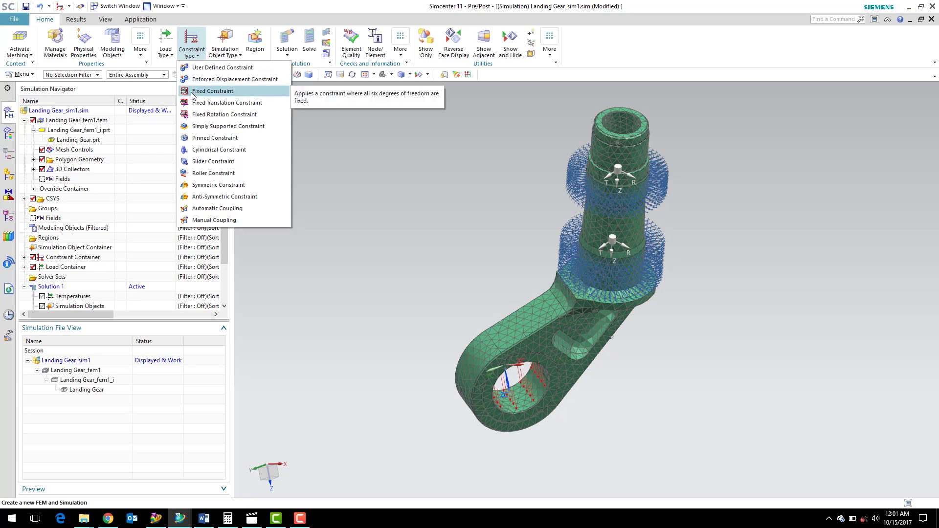
pyautogui.click(212, 91)
pyautogui.scroll(8, 617, 95)
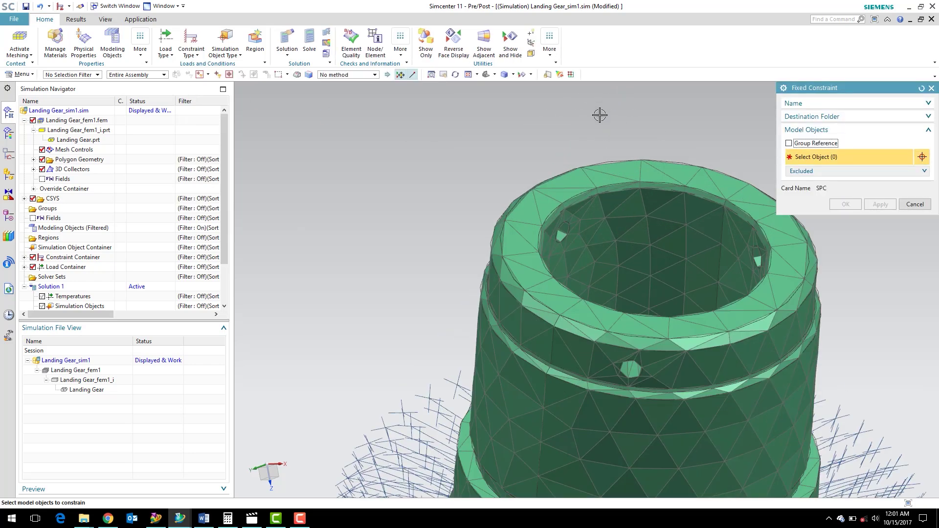
pyautogui.click(550, 201)
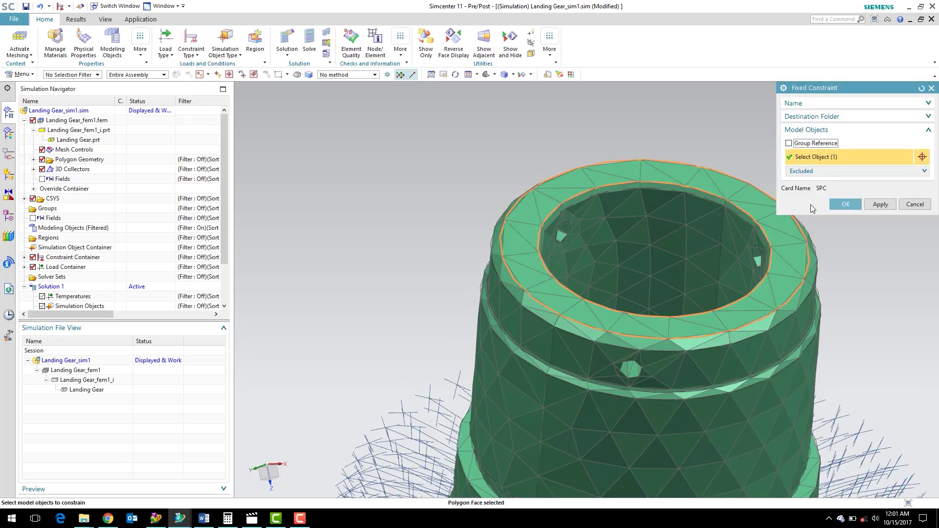
pyautogui.click(846, 204)
pyautogui.scroll(-4, 517, 164)
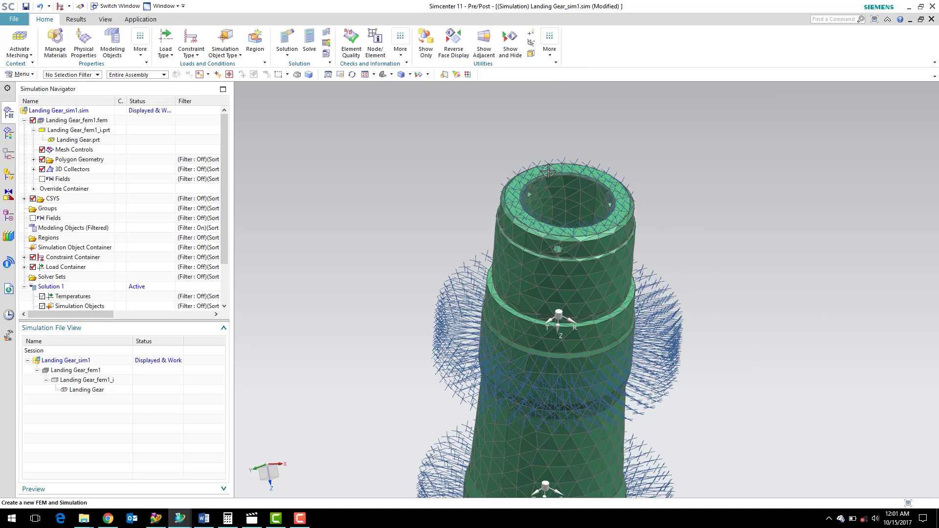
pyautogui.moveTo(542, 166); pyautogui.dragTo(626, 207, button='middle')
pyautogui.scroll(-2, 744, 146)
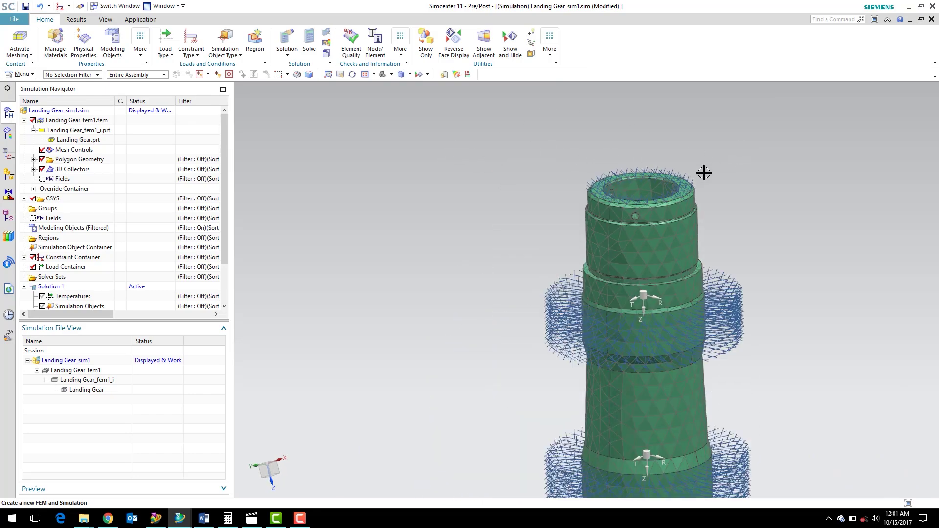
pyautogui.scroll(-2, 559, 136)
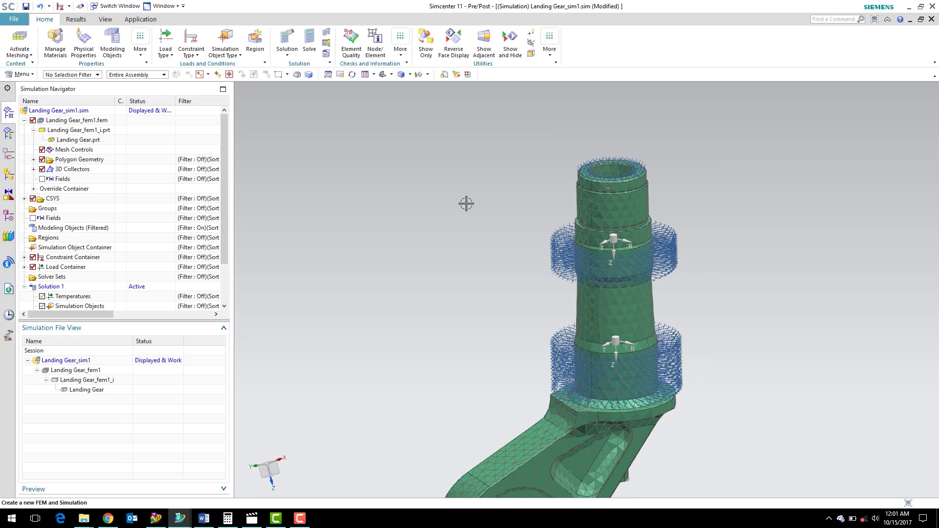
pyautogui.scroll(-3, 660, 238)
pyautogui.scroll(4, 696, 221)
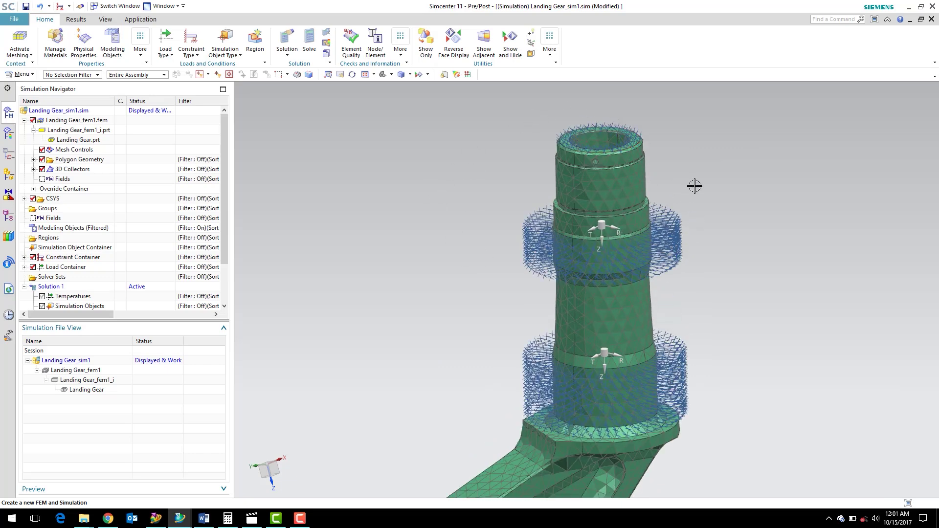
pyautogui.scroll(-2, 694, 185)
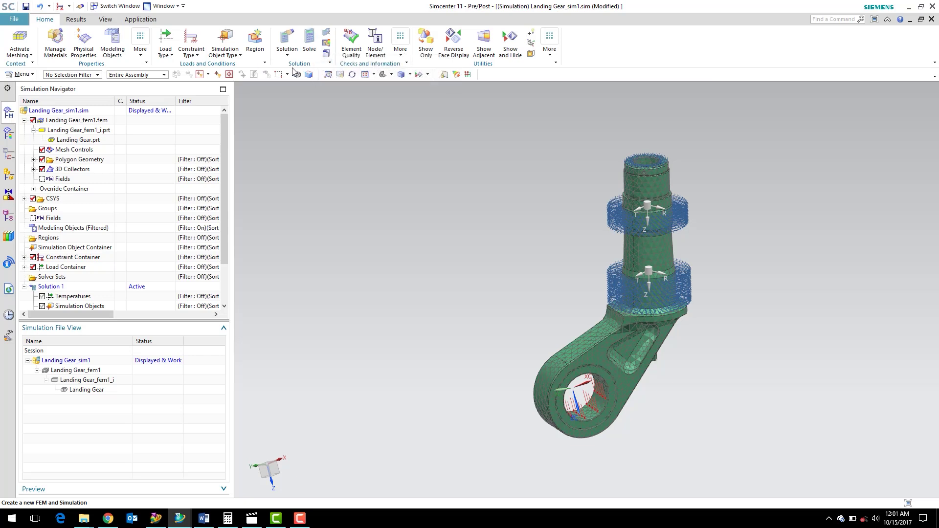
# Step: Submit Solution 1 to NX Nastran with Submit set to Solve
pyautogui.click(311, 39)
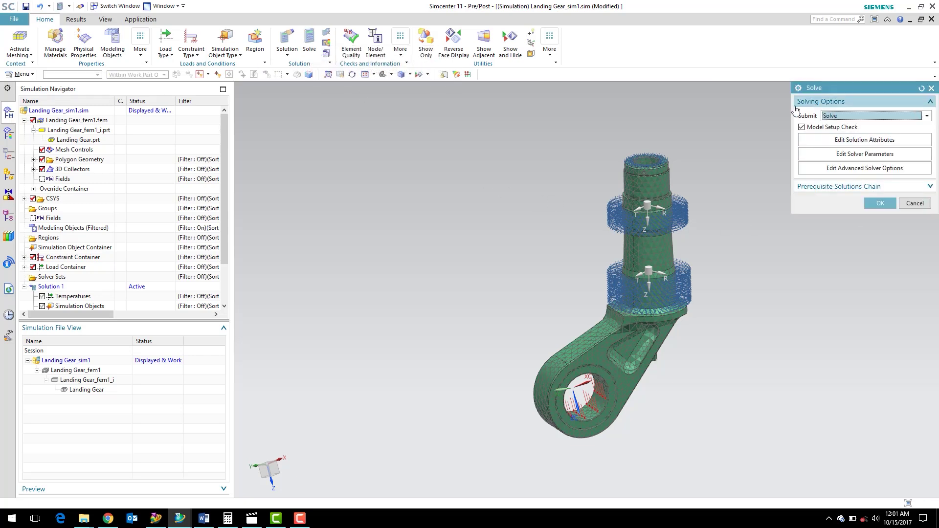
pyautogui.click(880, 206)
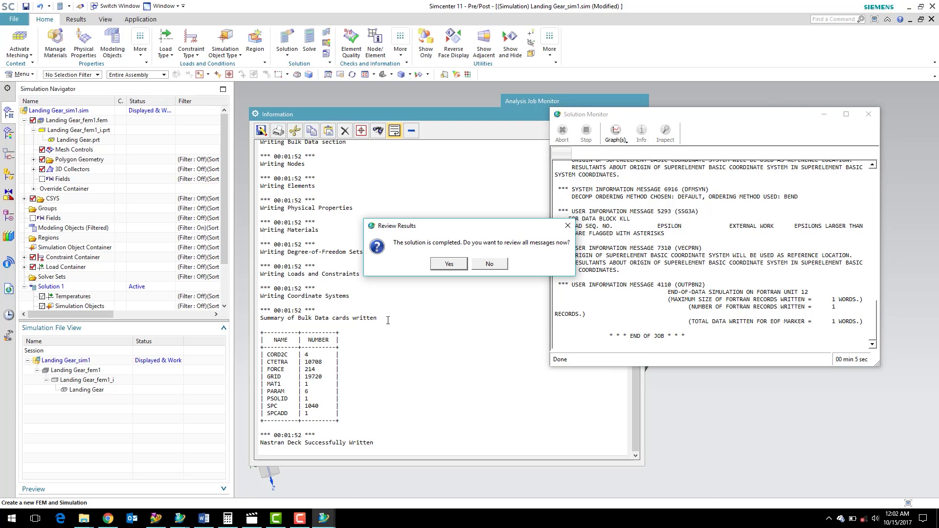
# Step: Accept reviewing results, then close the Solution Monitor and Information windows
pyautogui.moveTo(424, 231); pyautogui.dragTo(450, 217)
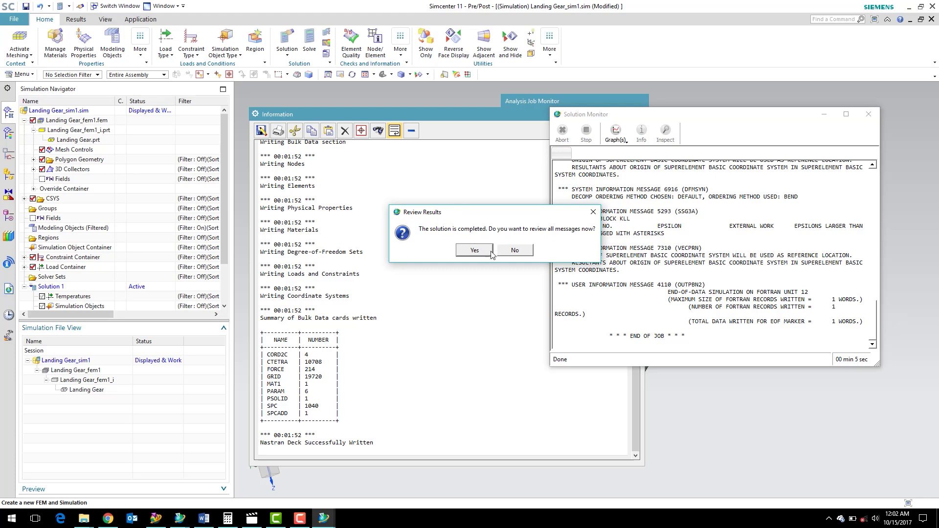
pyautogui.click(474, 251)
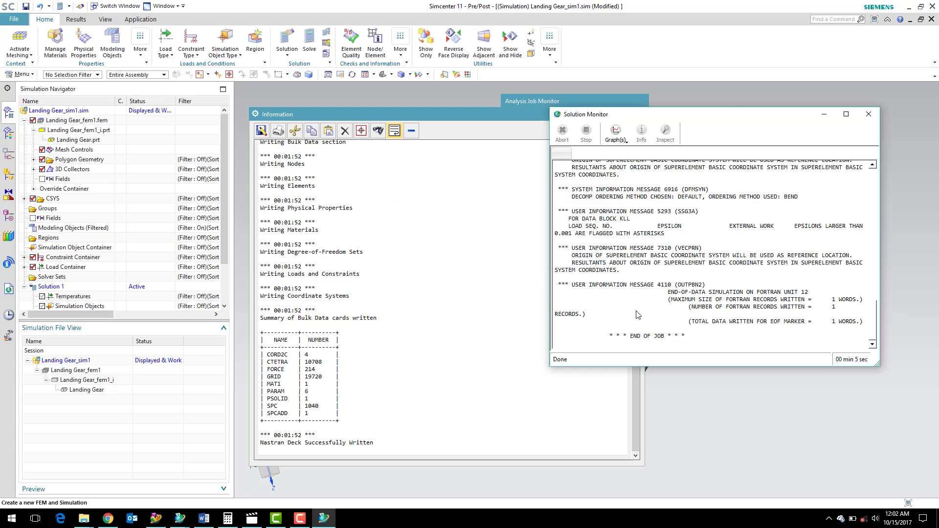
pyautogui.moveTo(875, 333); pyautogui.dragTo(821, 341)
pyautogui.click(869, 115)
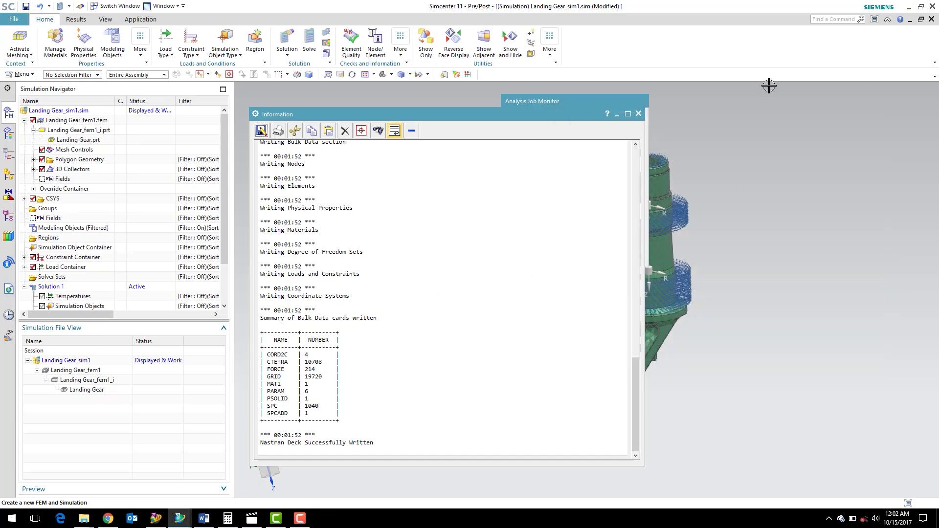
pyautogui.click(639, 114)
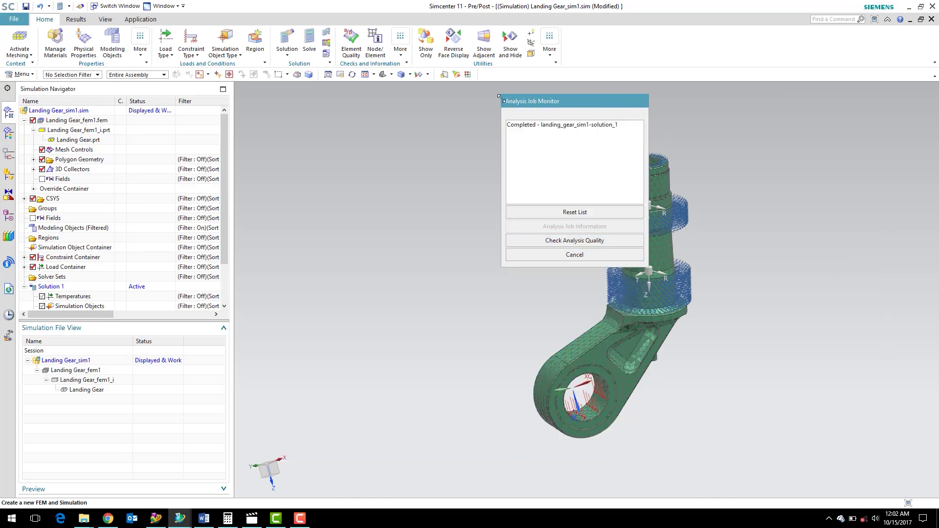
# Step: Dismiss the Analysis Job Monitor and expand Results to reveal the Structural entry
pyautogui.click(580, 256)
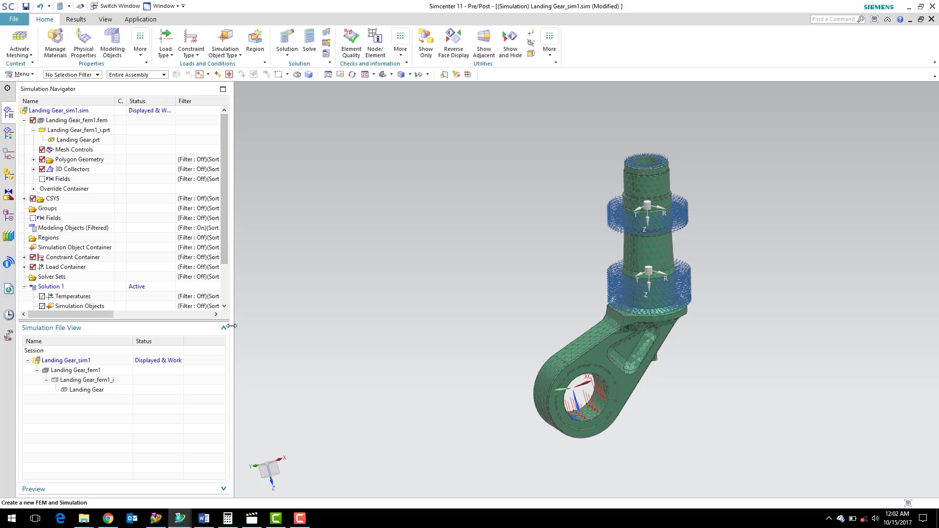
pyautogui.click(40, 332)
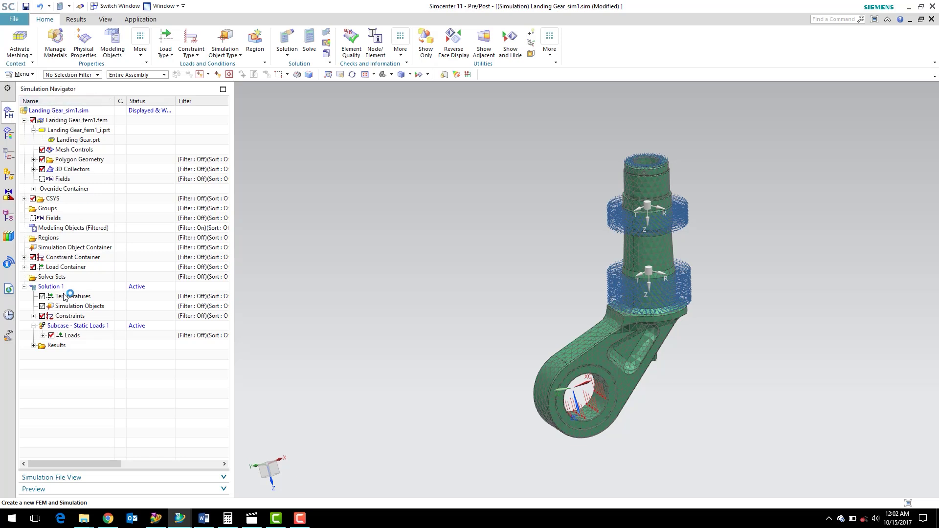
pyautogui.click(34, 346)
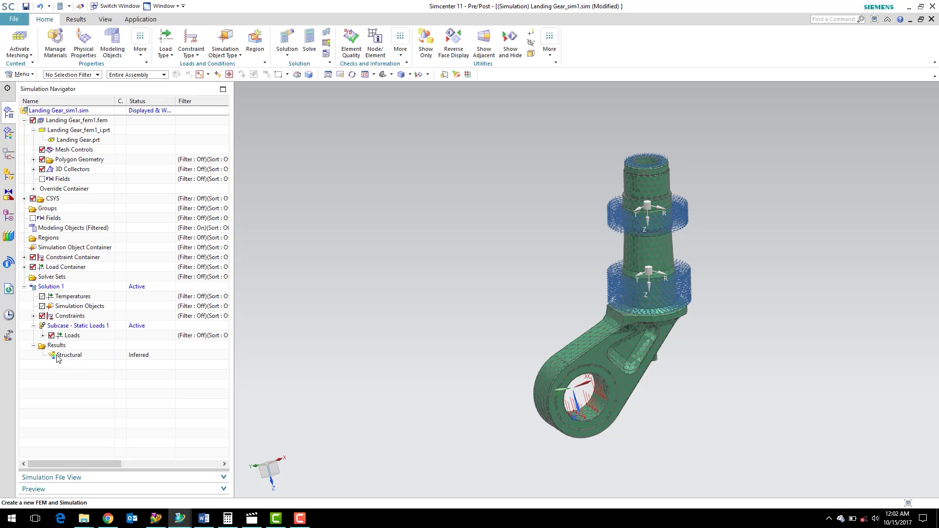
# Step: Load the Structural results and expand Stress - Element-Nodal down to its Von-Mises component
pyautogui.doubleClick(58, 356)
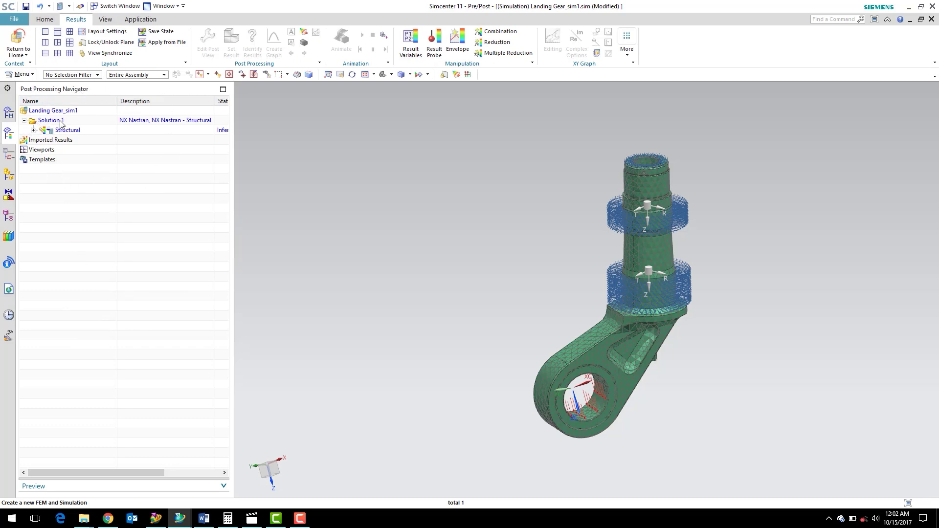
pyautogui.click(33, 131)
pyautogui.click(61, 171)
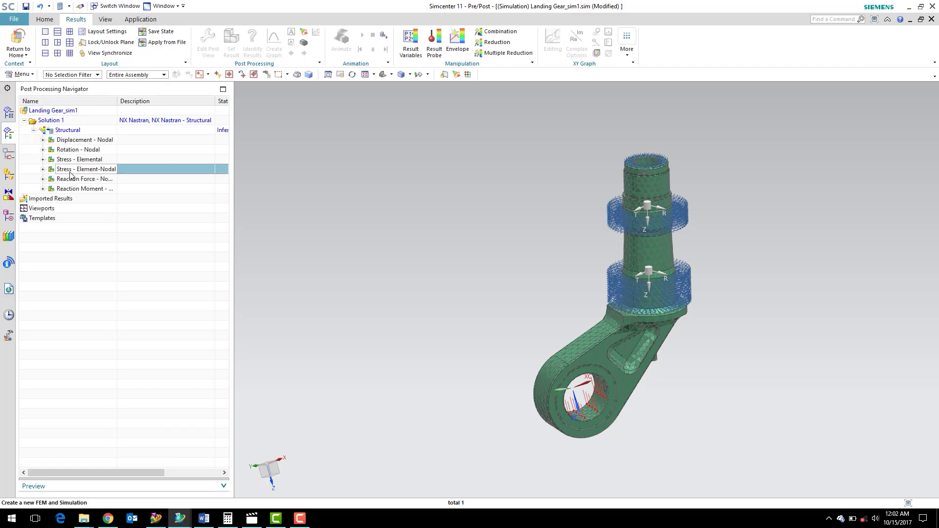
pyautogui.click(43, 170)
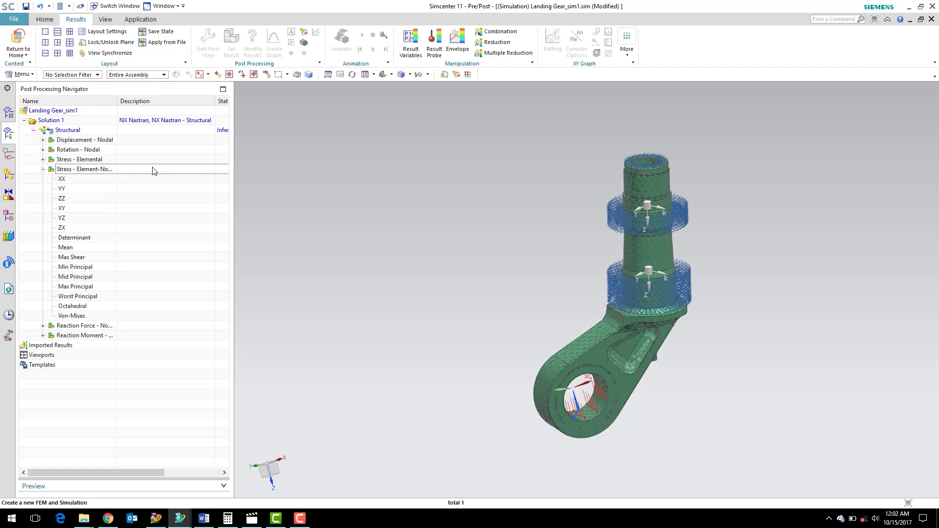
pyautogui.doubleClick(69, 316)
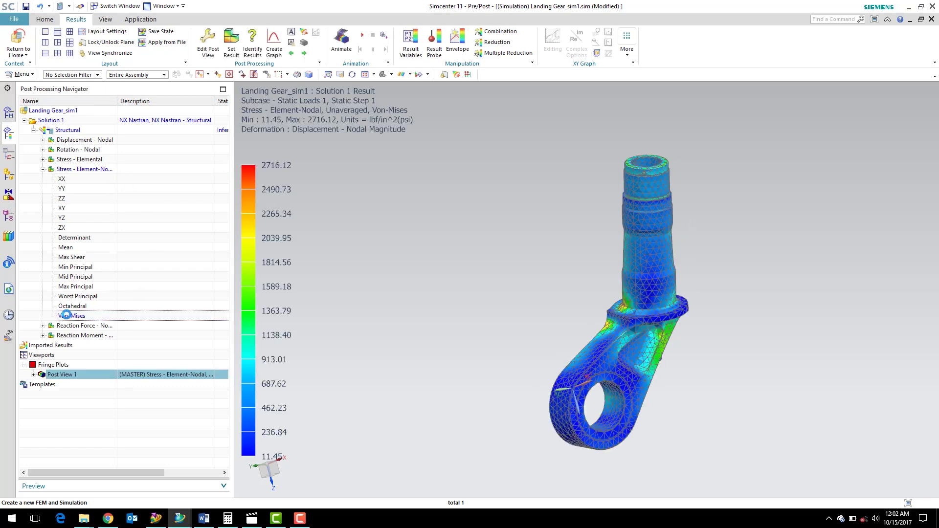
pyautogui.scroll(2, 334, 228)
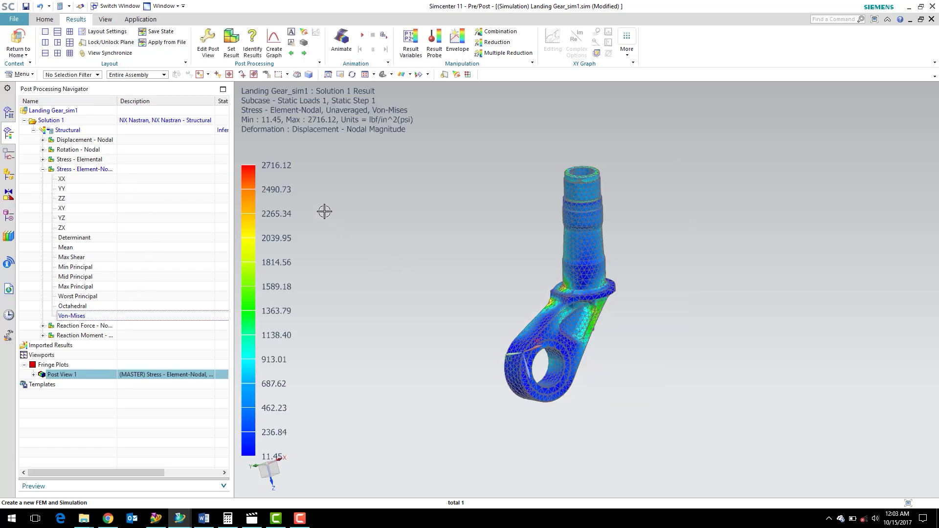
pyautogui.moveTo(448, 293); pyautogui.dragTo(509, 312, button='middle')
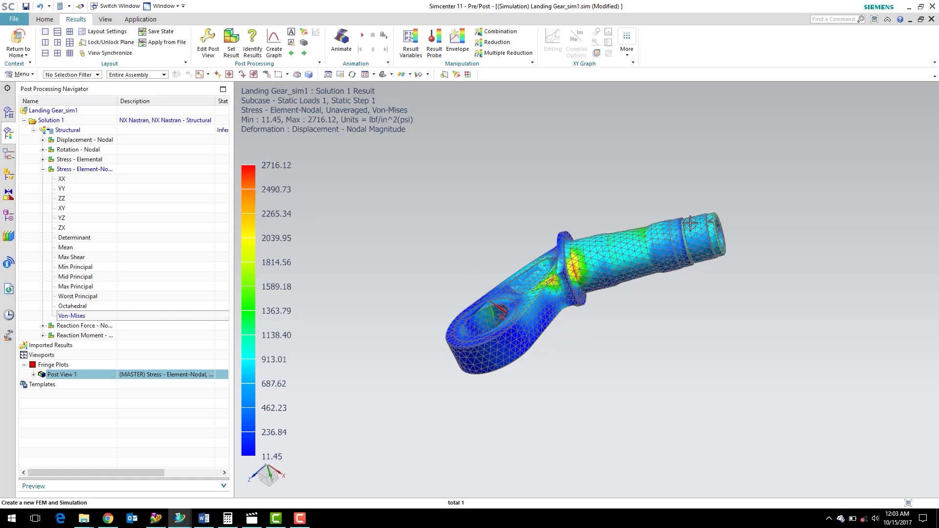
pyautogui.moveTo(489, 231); pyautogui.dragTo(495, 210, button='middle')
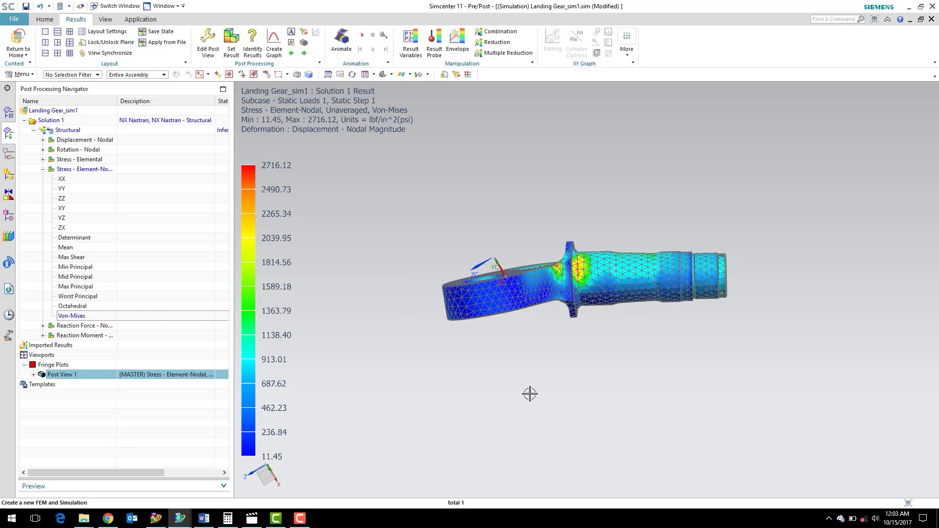
pyautogui.scroll(3, 548, 231)
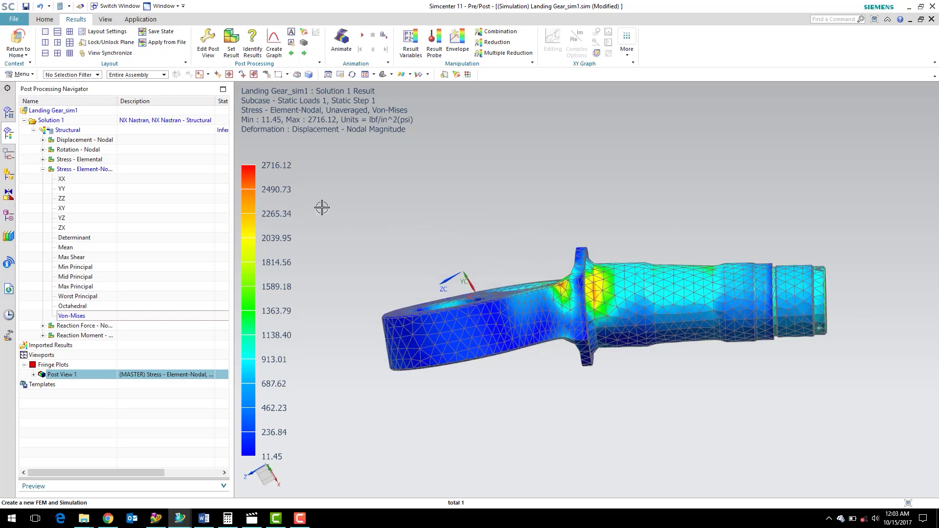
pyautogui.scroll(-2, 333, 225)
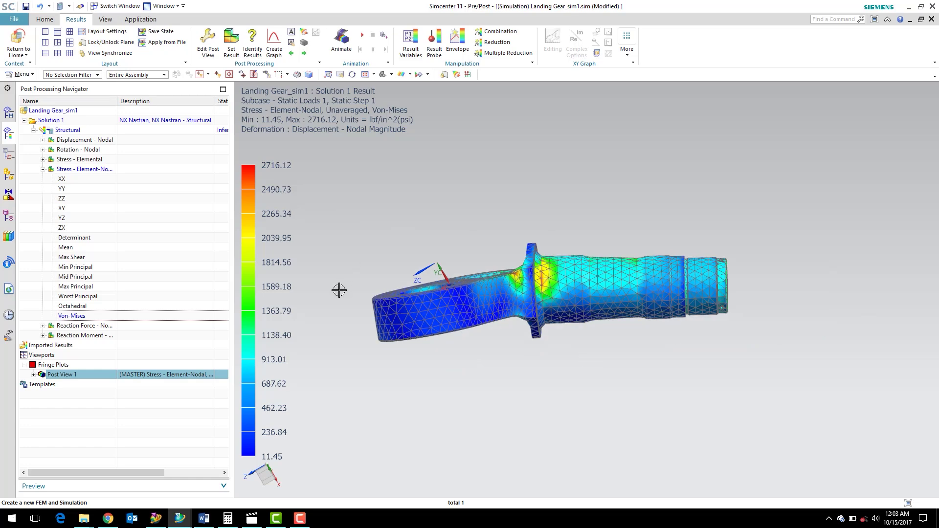
pyautogui.moveTo(367, 220); pyautogui.dragTo(345, 247, button='middle')
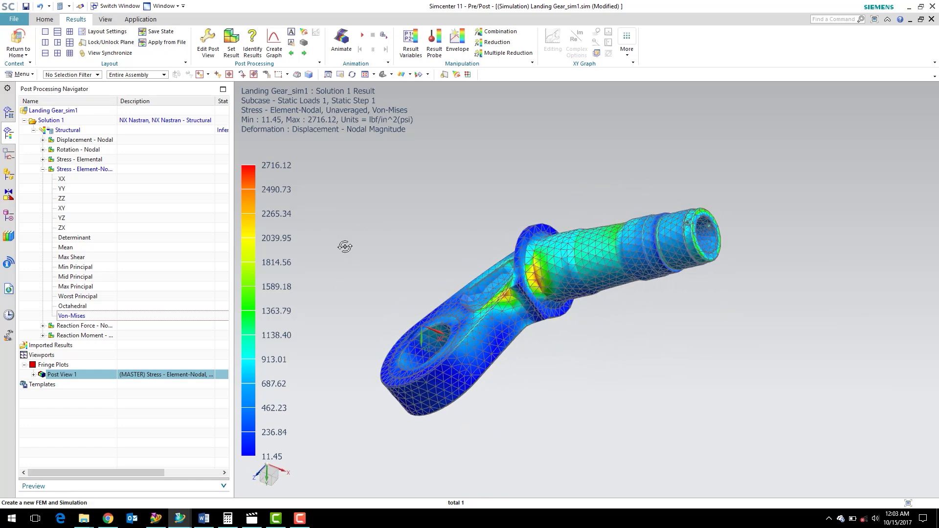
# Step: Label the 2716.12 psi maximum at element 7878, node 19563, and rotate the part horizontal
pyautogui.click(33, 375)
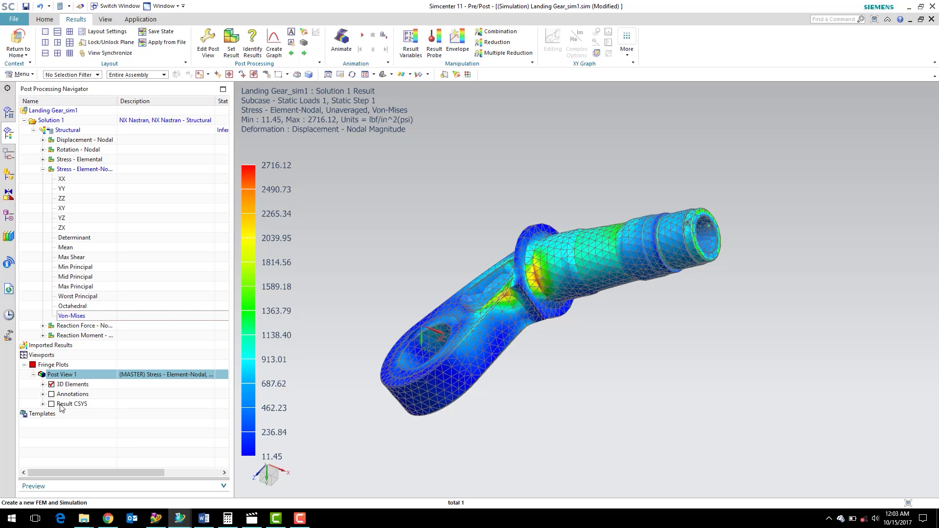
pyautogui.click(43, 395)
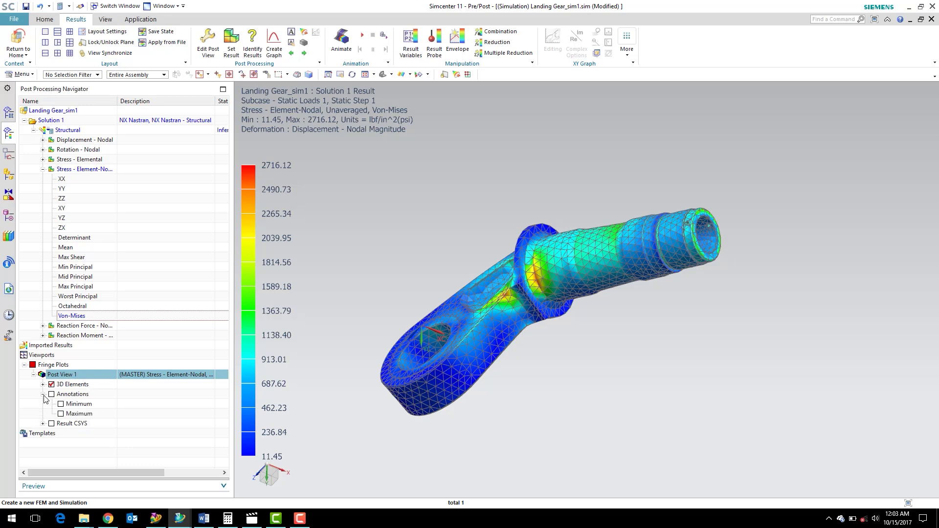
pyautogui.click(61, 414)
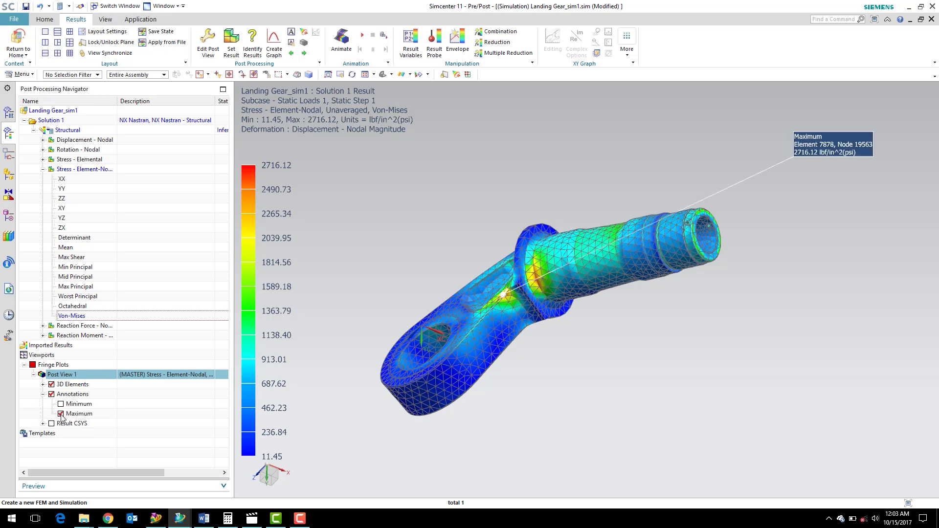
pyautogui.moveTo(558, 188)
pyautogui.mouseDown(button='middle')
pyautogui.moveTo(577, 185)
pyautogui.moveTo(597, 223)
pyautogui.moveTo(562, 195)
pyautogui.moveTo(562, 168)
pyautogui.moveTo(578, 175)
pyautogui.moveTo(562, 176)
pyautogui.moveTo(561, 191)
pyautogui.mouseUp(button='middle')
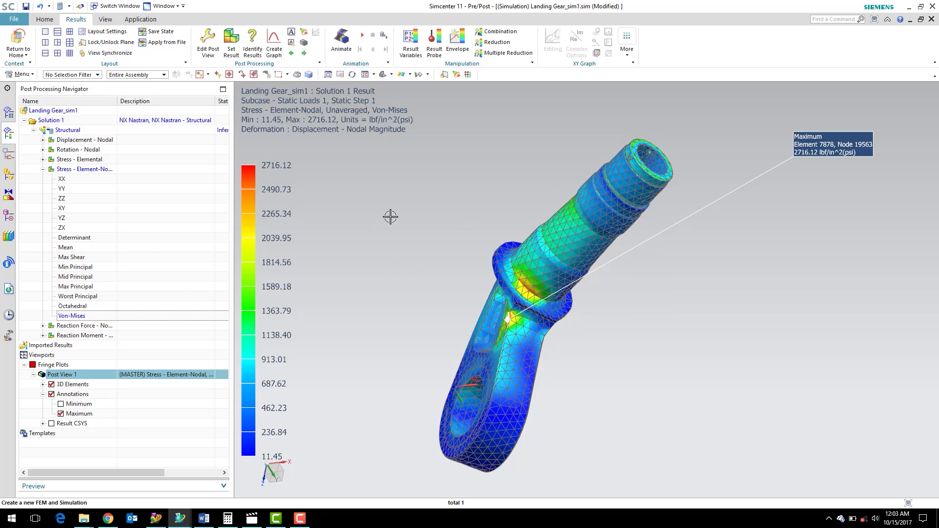
pyautogui.moveTo(417, 212); pyautogui.dragTo(325, 169, button='middle')
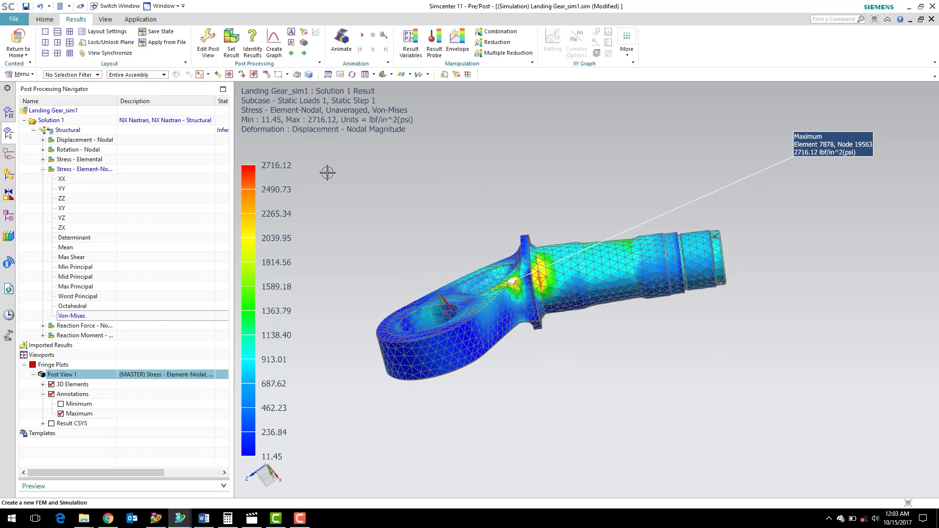
# Step: Switch the post view deformation scale to Absolute and apply a scale of 1
pyautogui.click(218, 51)
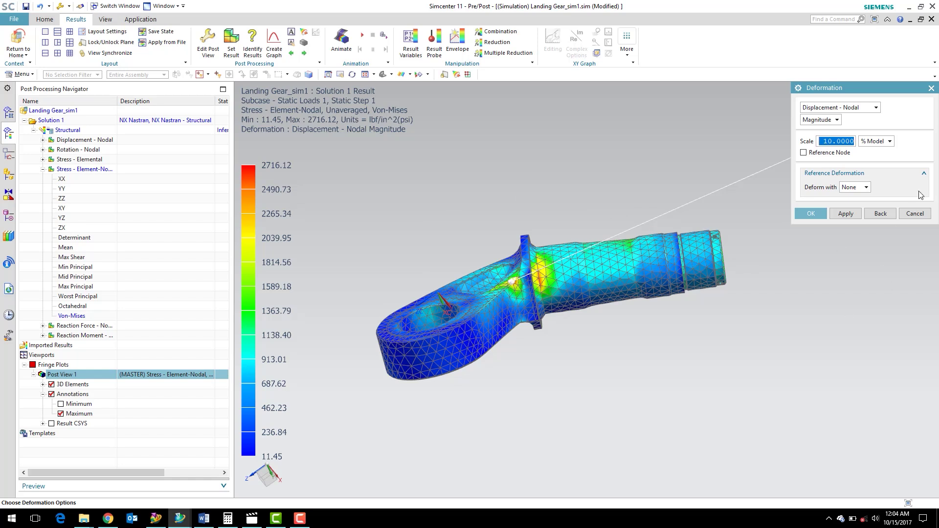
pyautogui.click(890, 141)
pyautogui.click(872, 160)
pyautogui.moveTo(834, 142); pyautogui.dragTo(823, 141)
pyautogui.write('1')
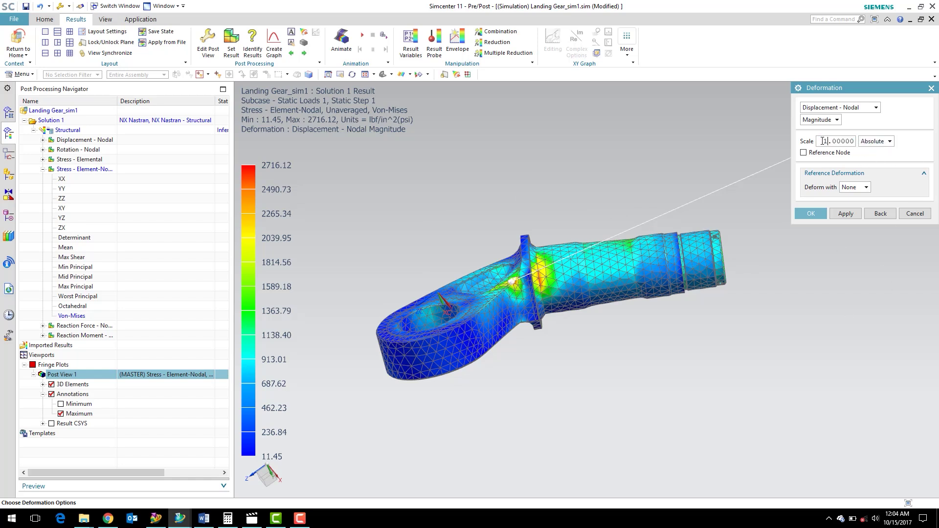
pyautogui.click(839, 216)
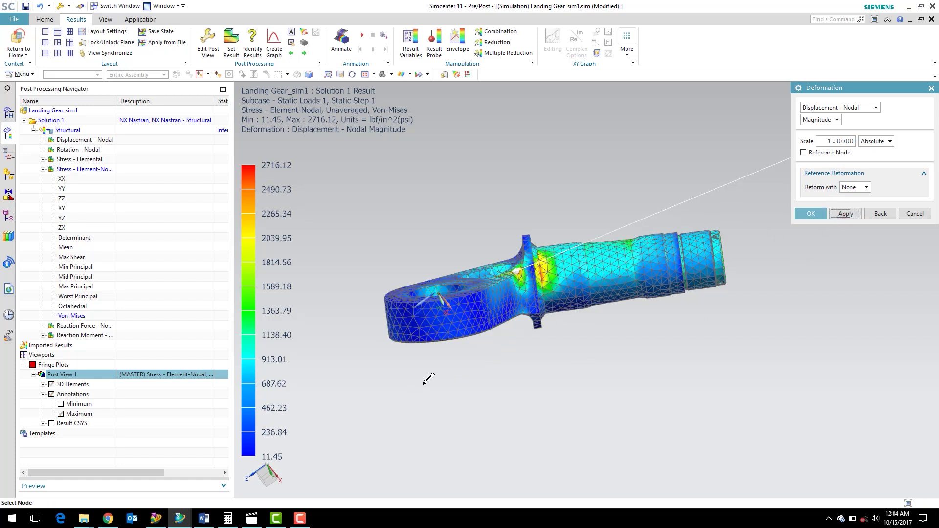
pyautogui.press('F8')
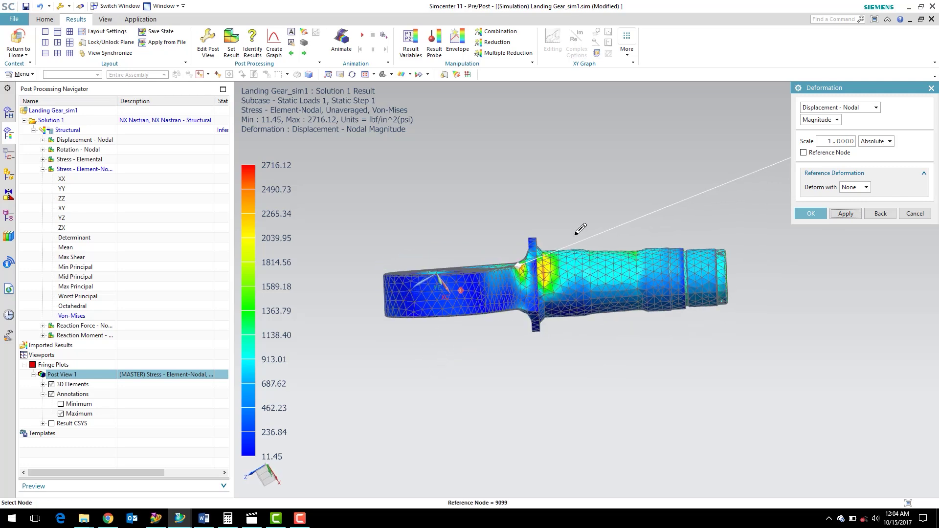
# Step: Try deformation scales of 10, 100 and 1000 in turn
pyautogui.click(831, 142)
pyautogui.write('0')
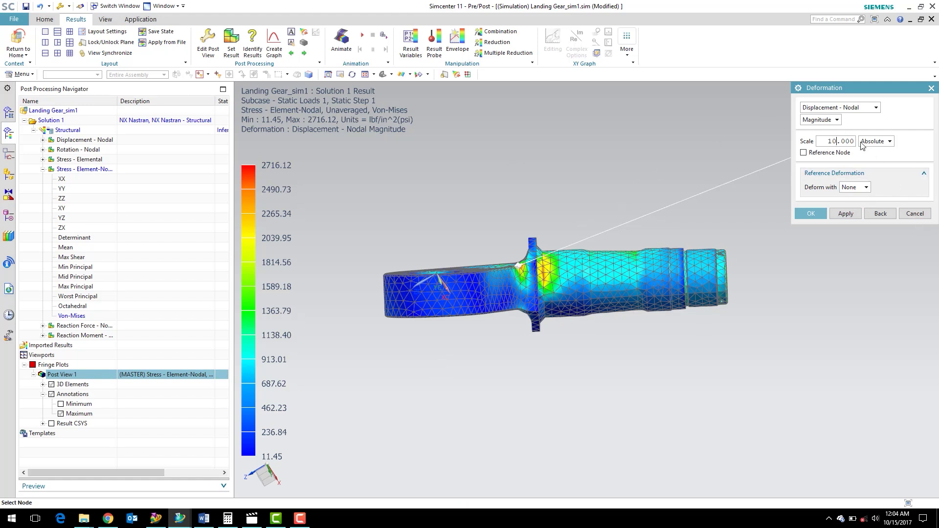
pyautogui.click(846, 216)
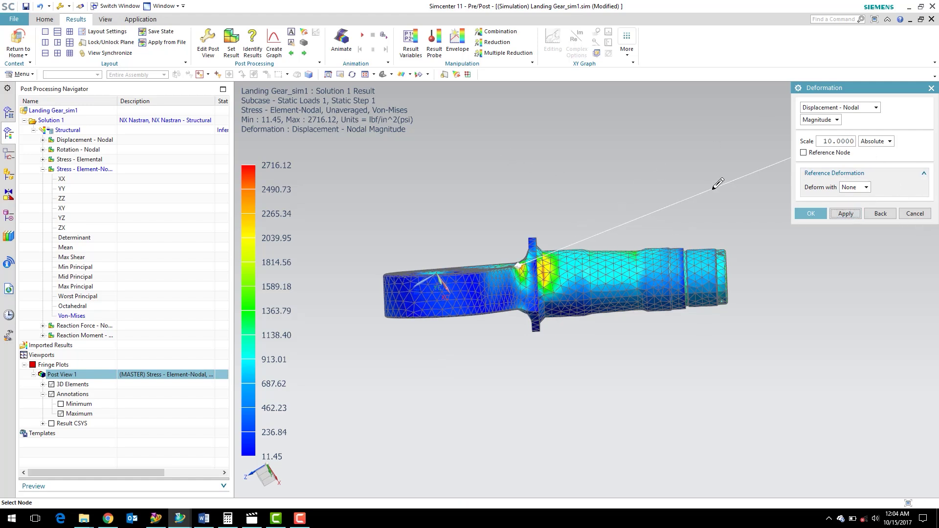
pyautogui.click(829, 142)
pyautogui.write('0')
pyautogui.click(847, 215)
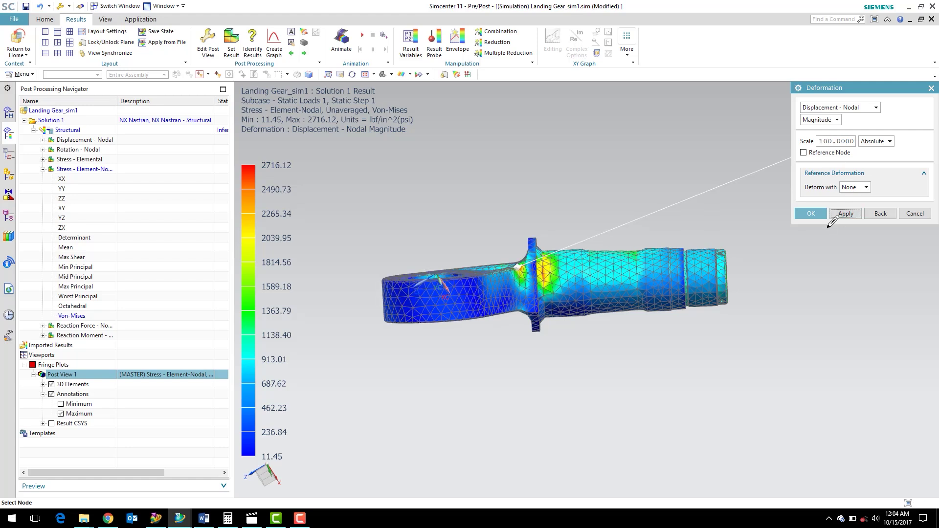
pyautogui.click(827, 141)
pyautogui.write('0')
pyautogui.click(841, 213)
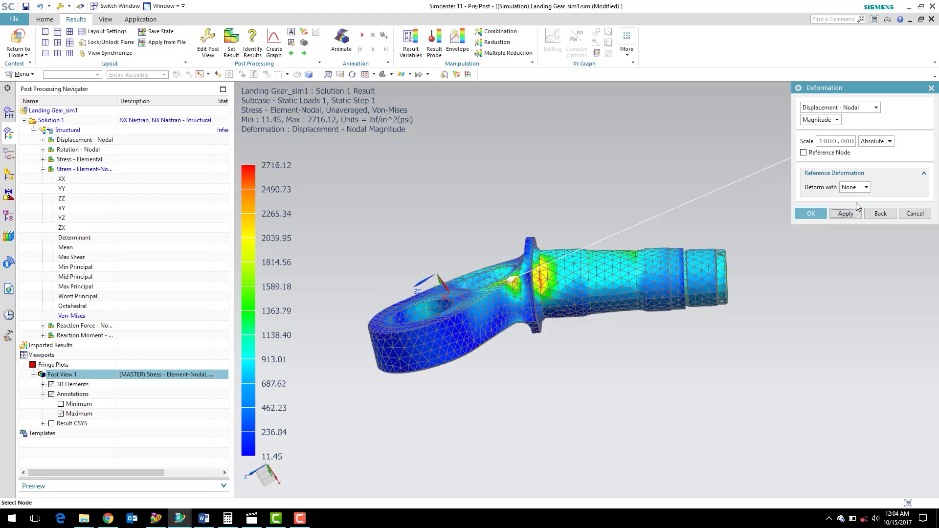
# Step: Set the final absolute deformation scale to 500
pyautogui.moveTo(828, 141); pyautogui.dragTo(821, 141)
pyautogui.write('5')
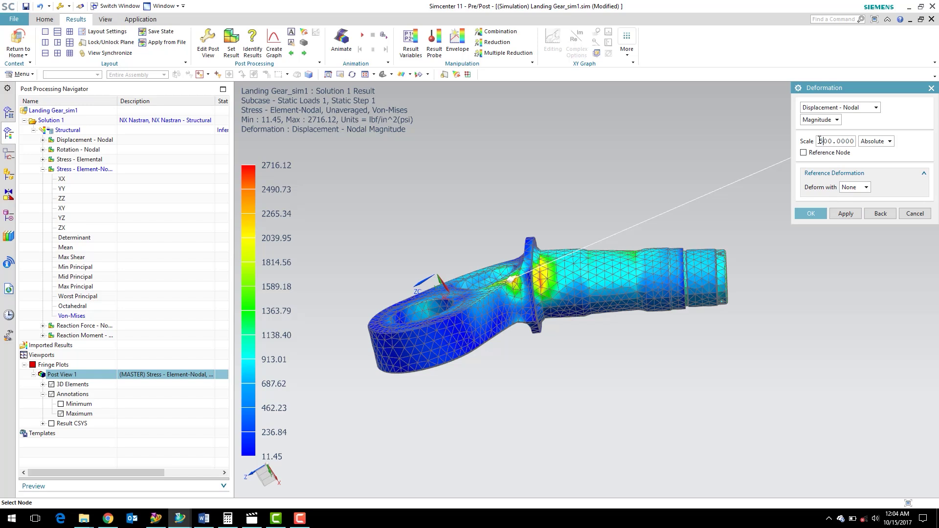
pyautogui.click(822, 214)
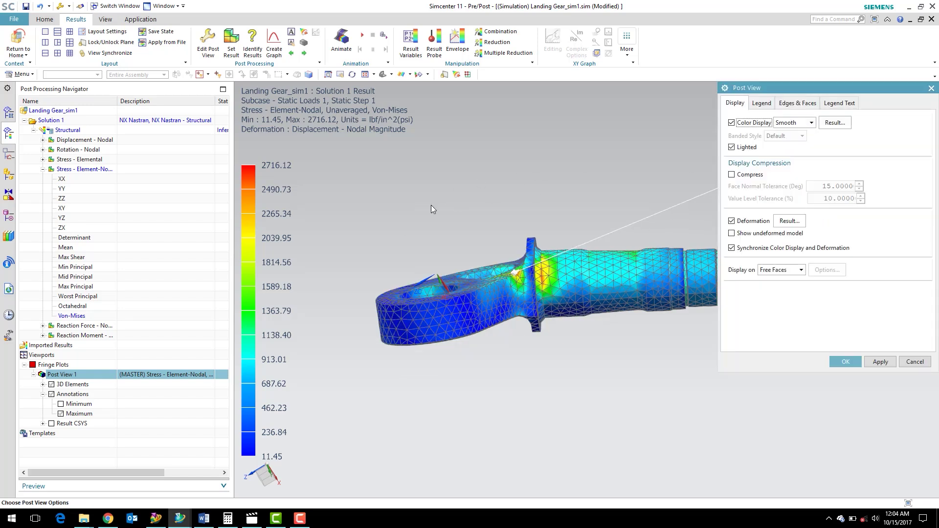
# Step: Close the Post View dialog and expand Displacement - Nodal to list X, Y, Z and Magnitude
pyautogui.click(844, 362)
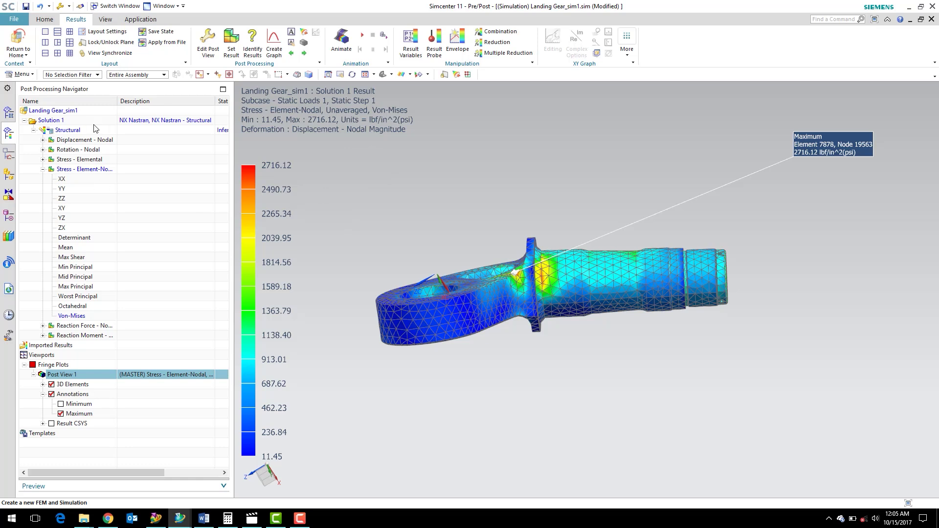
pyautogui.click(43, 139)
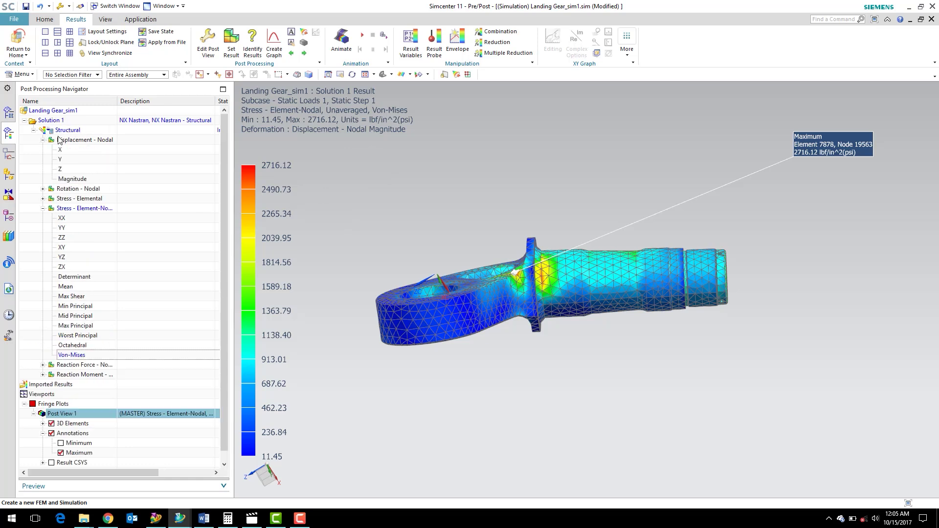
# Step: Plot nodal displacement Magnitude (0 to 0.00406344 in, max at node 17053) and orbit the part
pyautogui.doubleClick(70, 179)
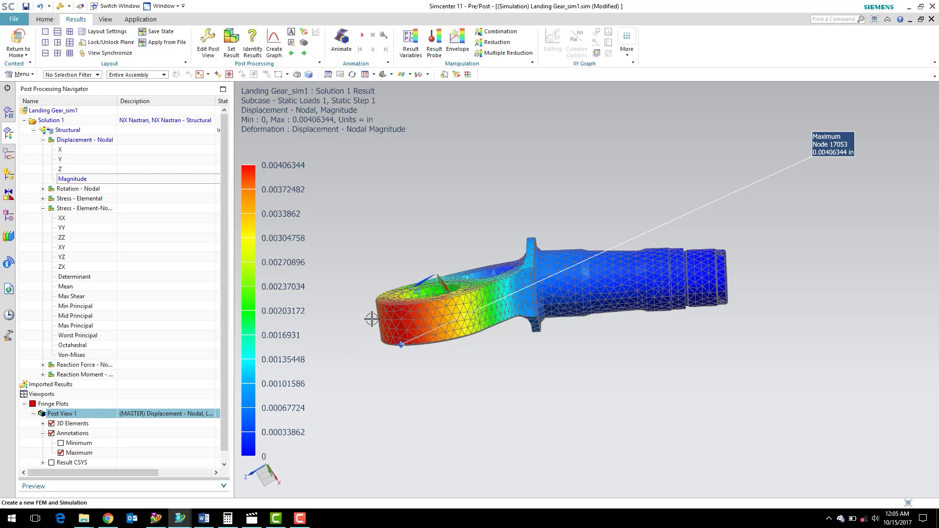
pyautogui.moveTo(359, 382); pyautogui.dragTo(419, 426, button='middle')
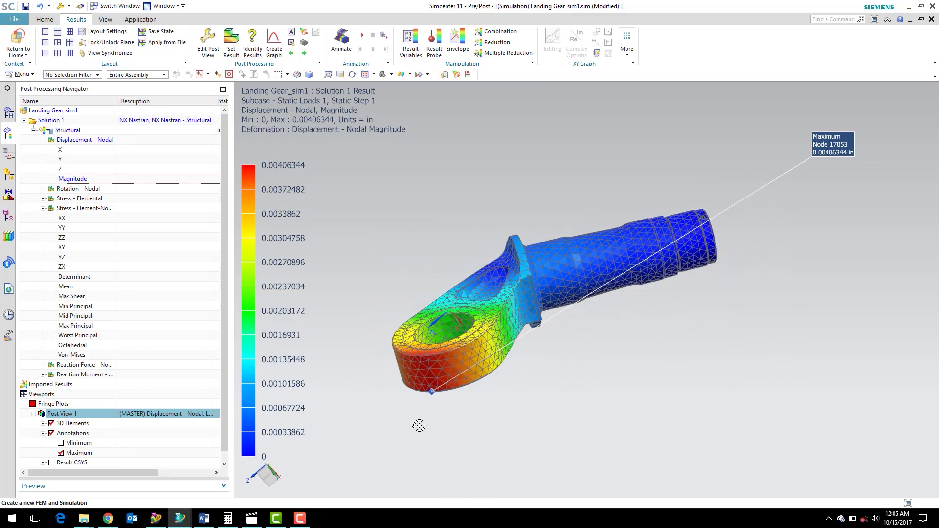